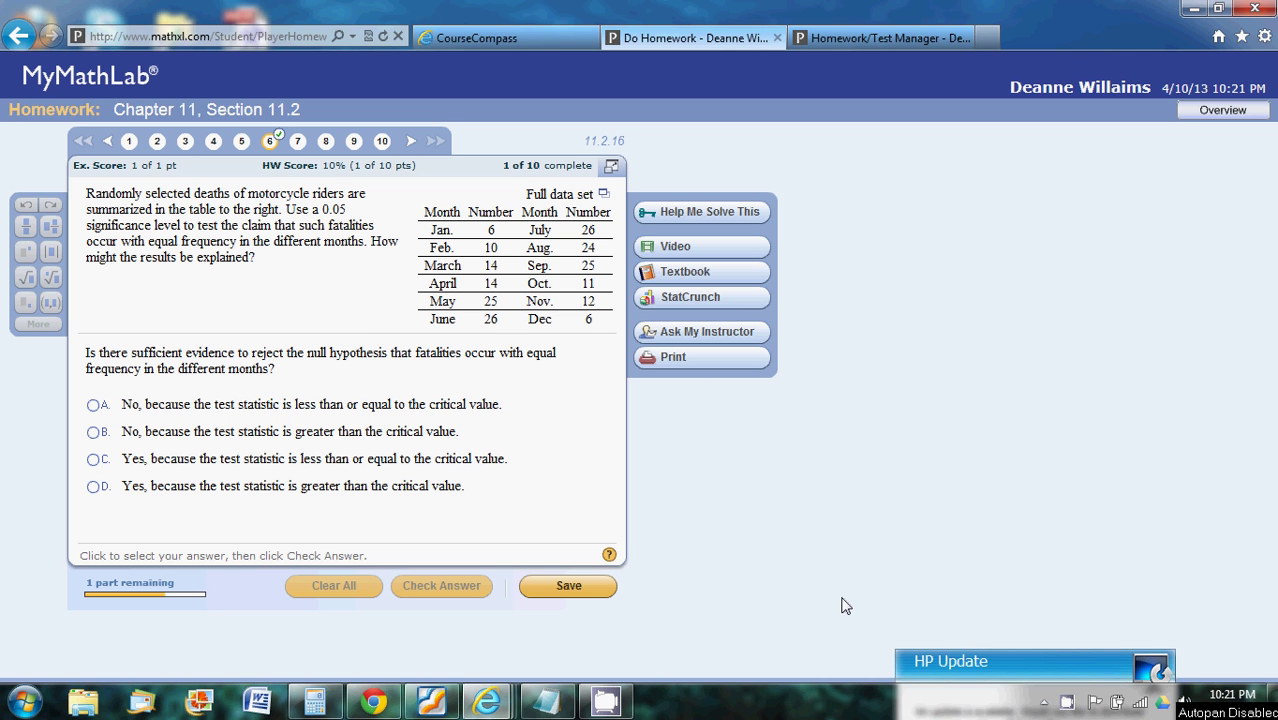
Step: Bring back the Notepad notes with both hypotheses, df = 11 and critical value 19.675
{"action": "left_click", "coordinate": [548, 710]}
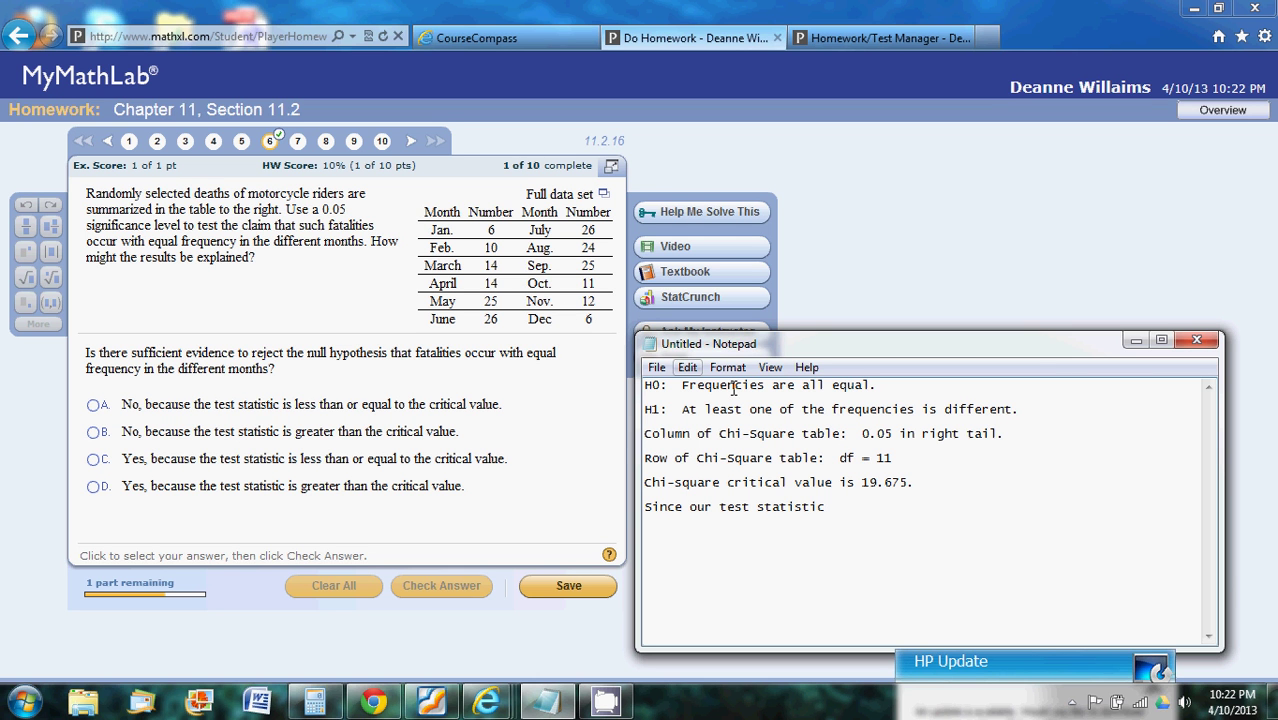
{"action": "left_click", "coordinate": [891, 435]}
Step: Load the full motorcycle deaths data set into StatCrunch
{"action": "left_click", "coordinate": [604, 195]}
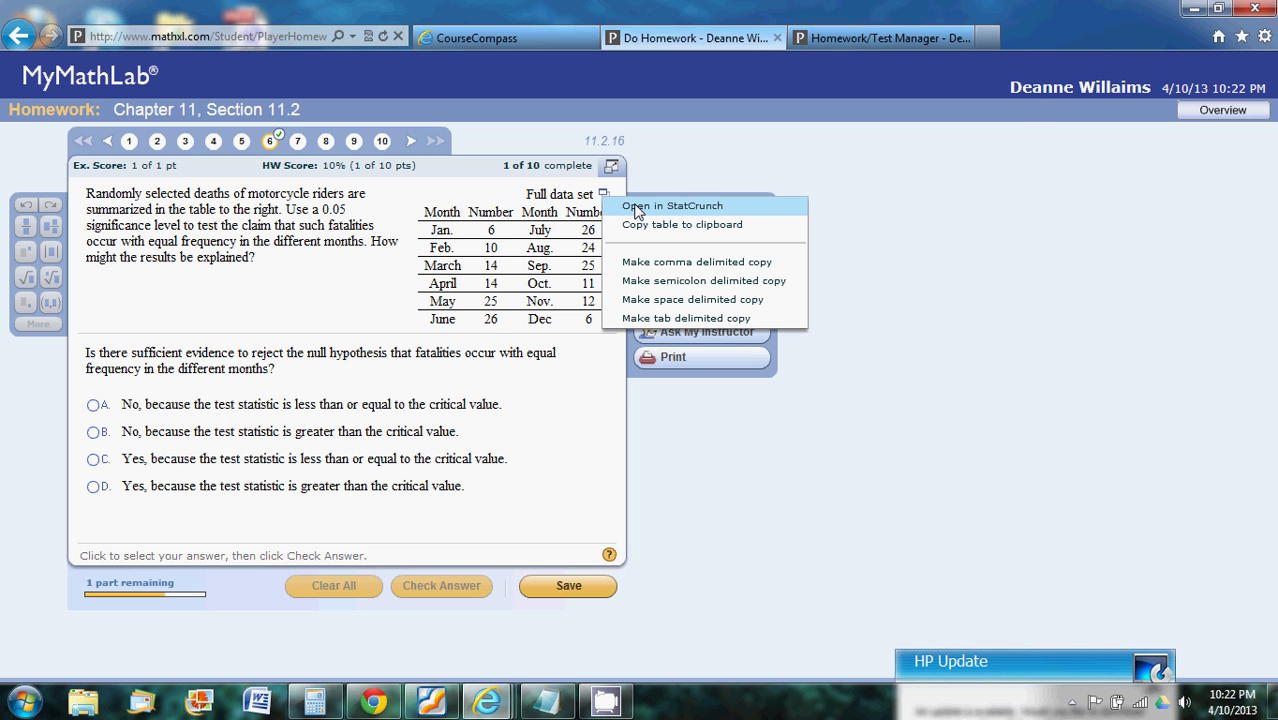
{"action": "left_click", "coordinate": [636, 208]}
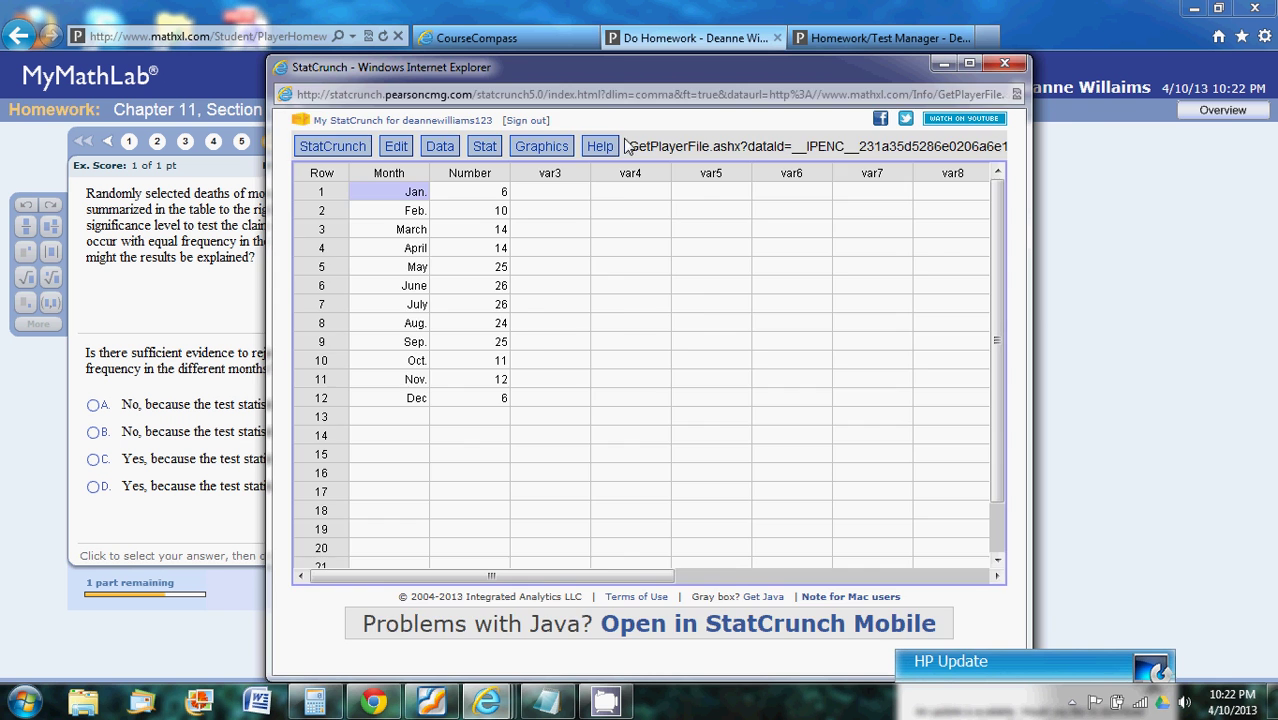
{"action": "left_click_drag", "start_coordinate": [604, 67], "coordinate": [792, 77]}
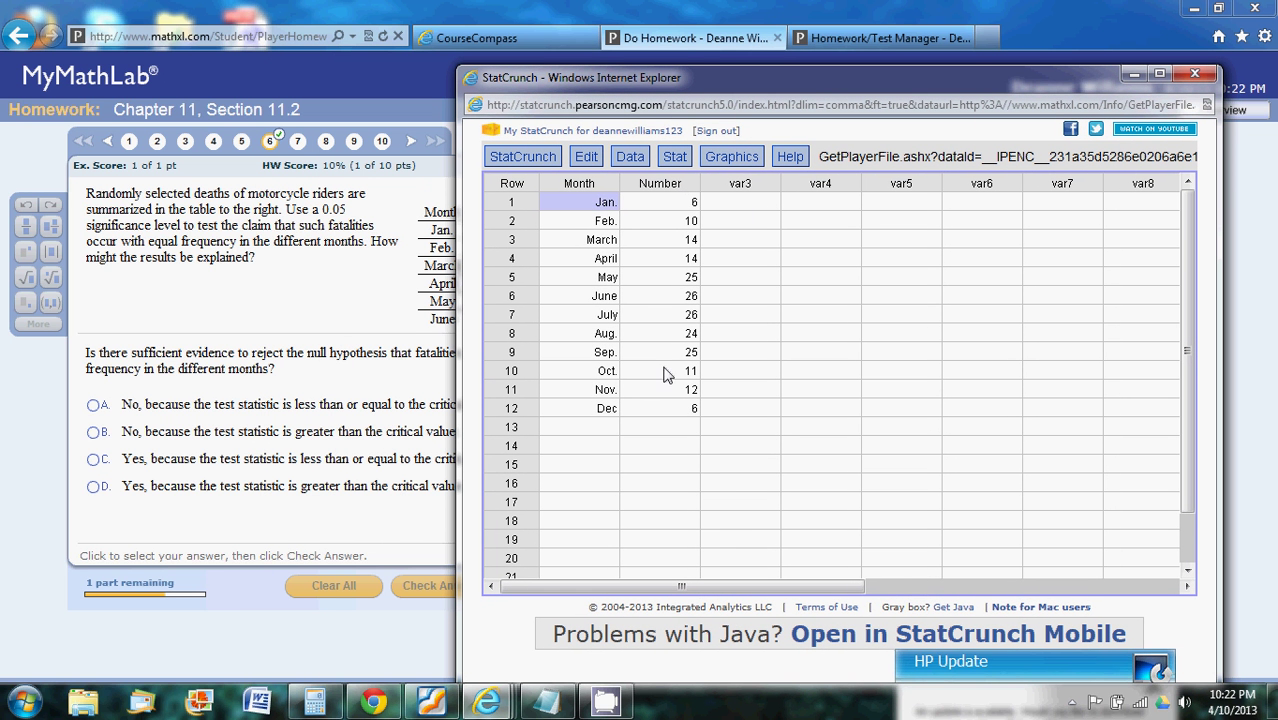
Step: Rename the Number column to Observed and name the next empty column Expected
{"action": "left_click", "coordinate": [675, 190]}
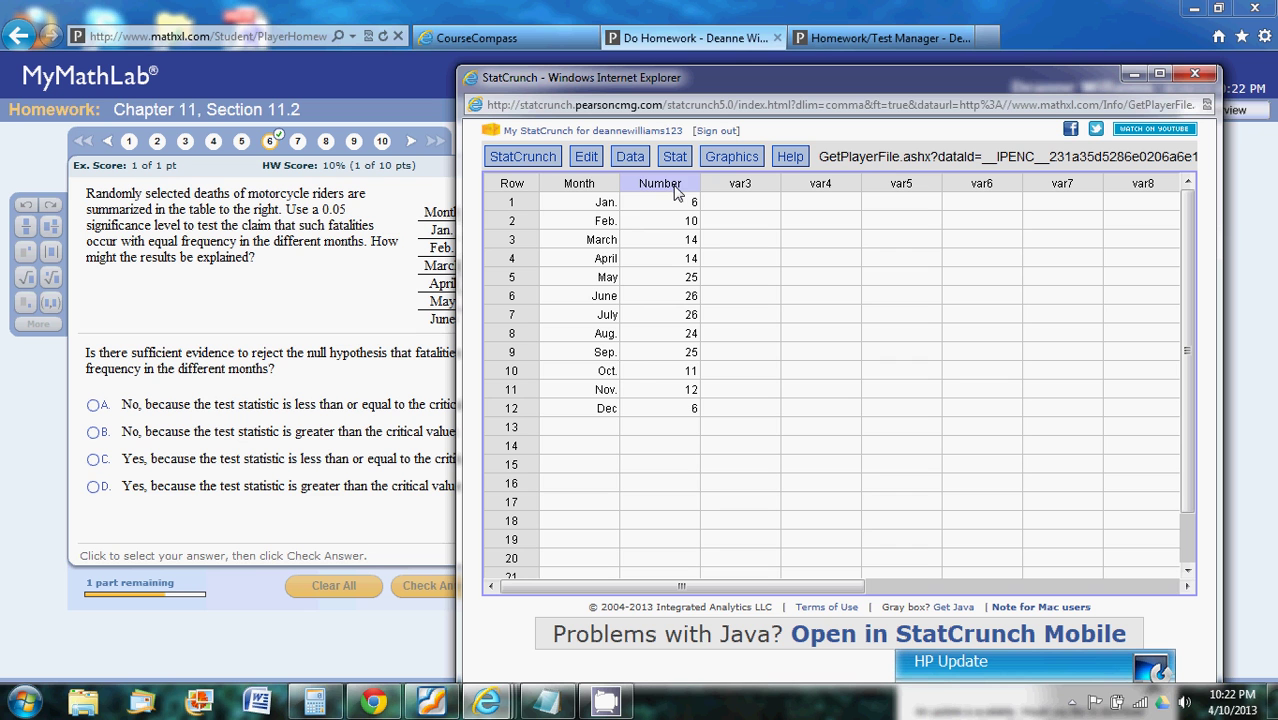
{"action": "key", "text": "Delete"}
{"action": "type", "text": "Expected"}
{"action": "left_click", "coordinate": [740, 189]}
{"action": "left_click", "coordinate": [647, 189]}
{"action": "key", "text": "BackSpace"}
{"action": "key", "text": "BackSpace"}
{"action": "key", "text": "BackSpace"}
{"action": "key", "text": "BackSpace"}
{"action": "key", "text": "BackSpace"}
{"action": "key", "text": "BackSpace"}
{"action": "key", "text": "BackSpace"}
{"action": "key", "text": "BackSpace"}
{"action": "type", "text": "Observed"}
{"action": "left_click", "coordinate": [737, 188]}
{"action": "type", "text": "Expected"}
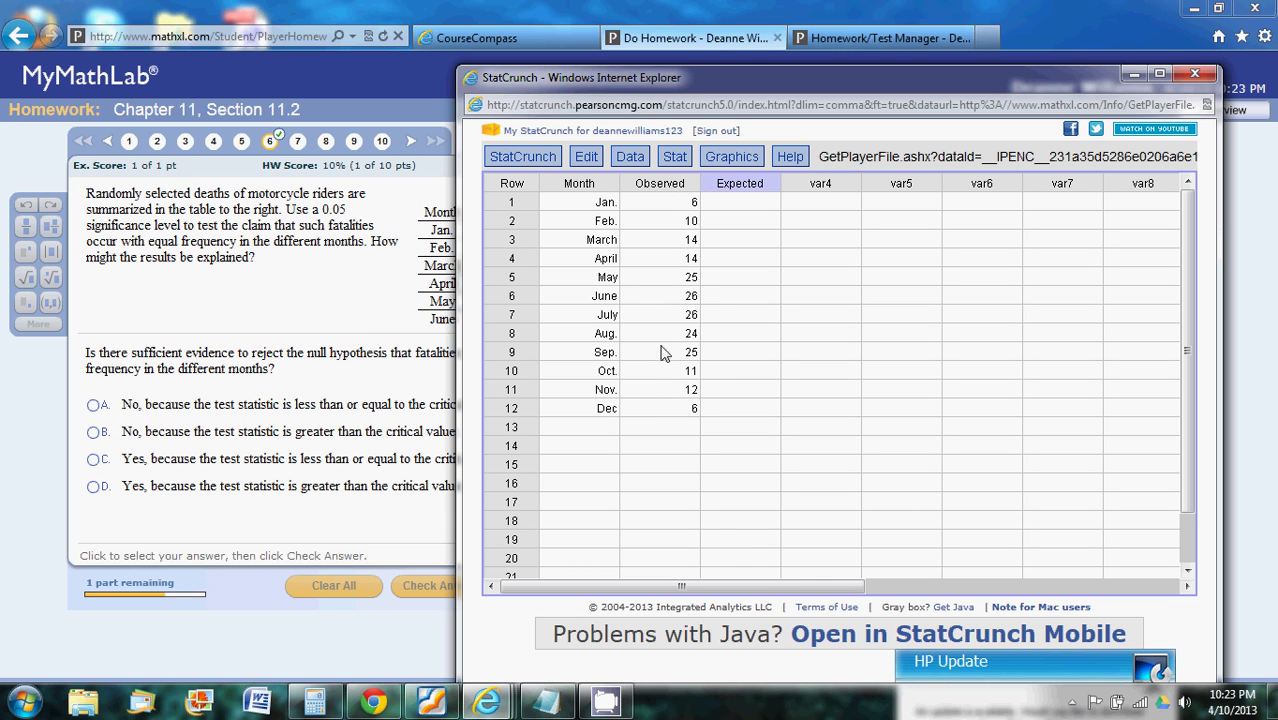
Step: Set up column summary statistics for the Observed column
{"action": "left_click", "coordinate": [675, 157]}
{"action": "mouse_move", "coordinate": [710, 181]}
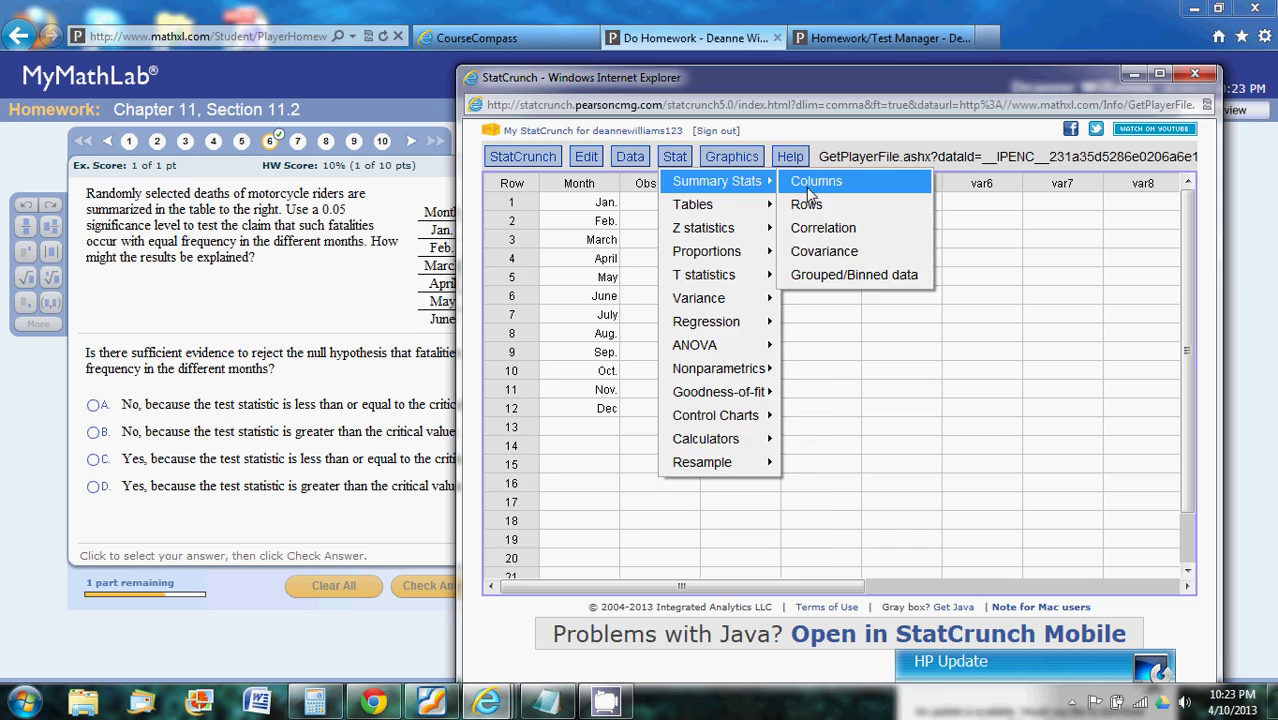
{"action": "left_click", "coordinate": [805, 184]}
{"action": "left_click", "coordinate": [530, 280]}
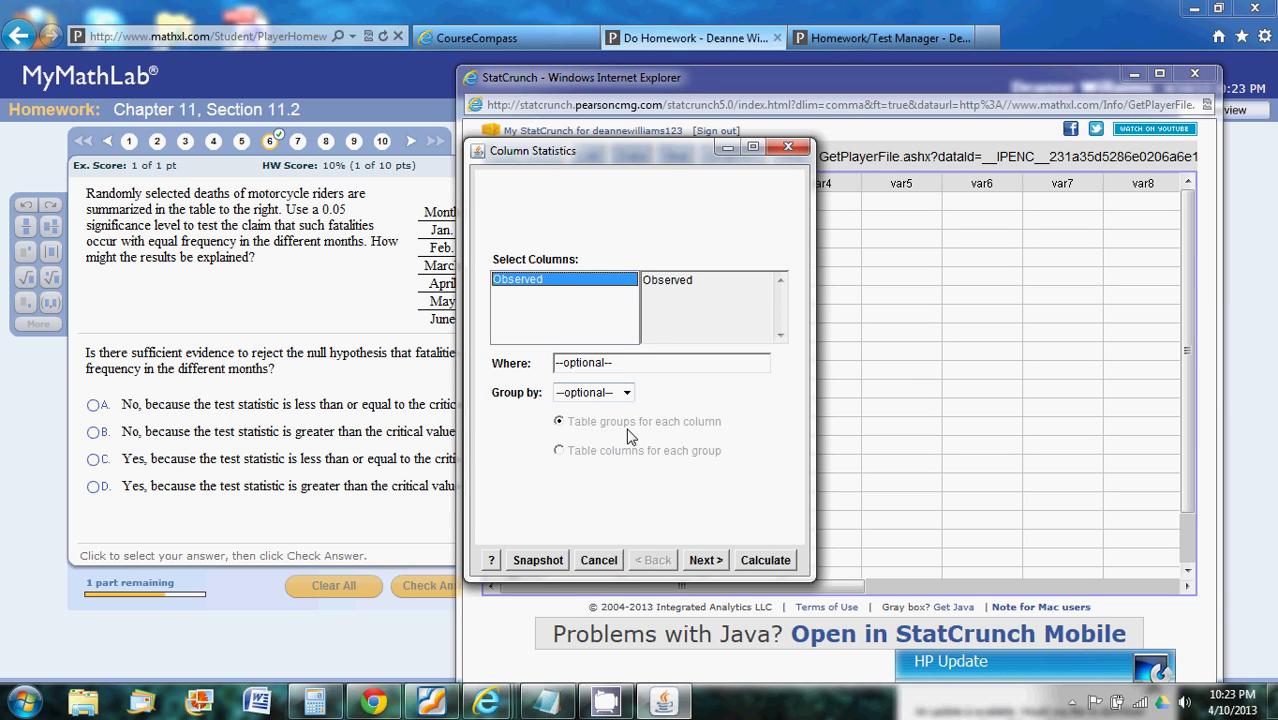
{"action": "left_click", "coordinate": [704, 562]}
Step: Compute only the Sum of Observed, which totals 199
{"action": "left_click", "coordinate": [524, 366], "text": "ctrl"}
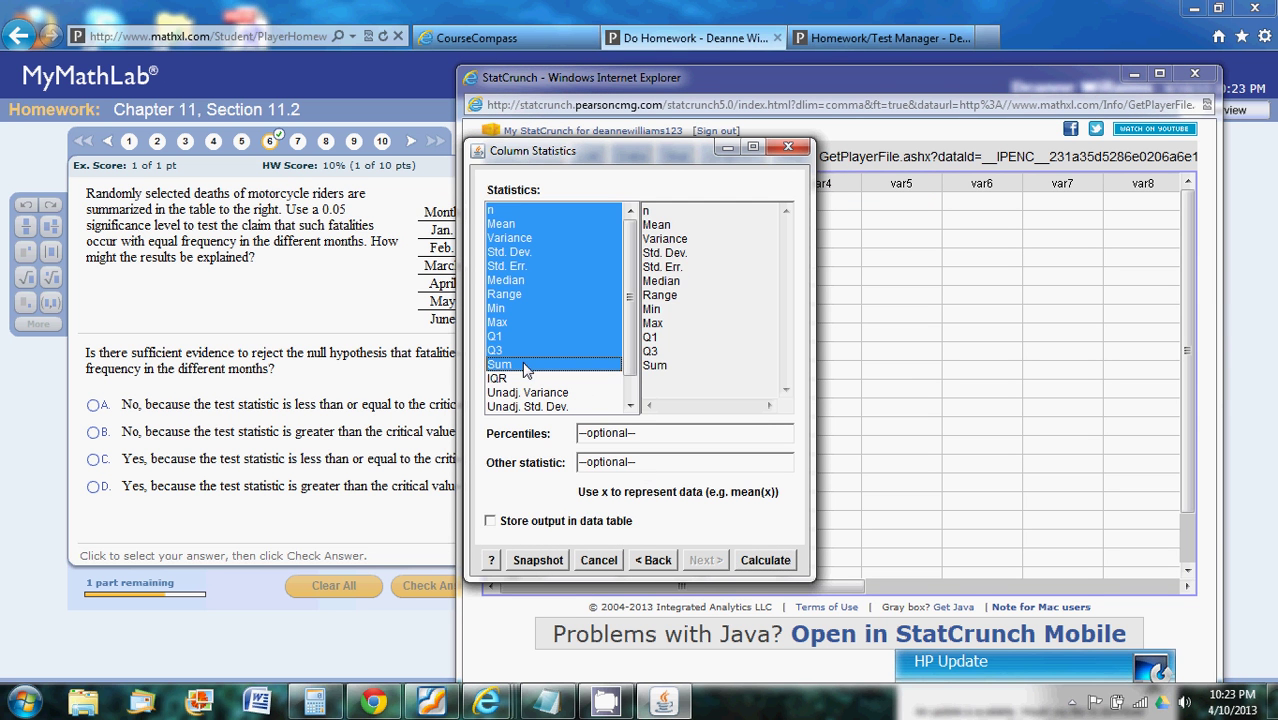
{"action": "left_click", "coordinate": [522, 210], "text": "ctrl"}
{"action": "left_click", "coordinate": [522, 224], "text": "ctrl"}
{"action": "left_click", "coordinate": [522, 238], "text": "ctrl"}
{"action": "left_click", "coordinate": [525, 266], "text": "ctrl"}
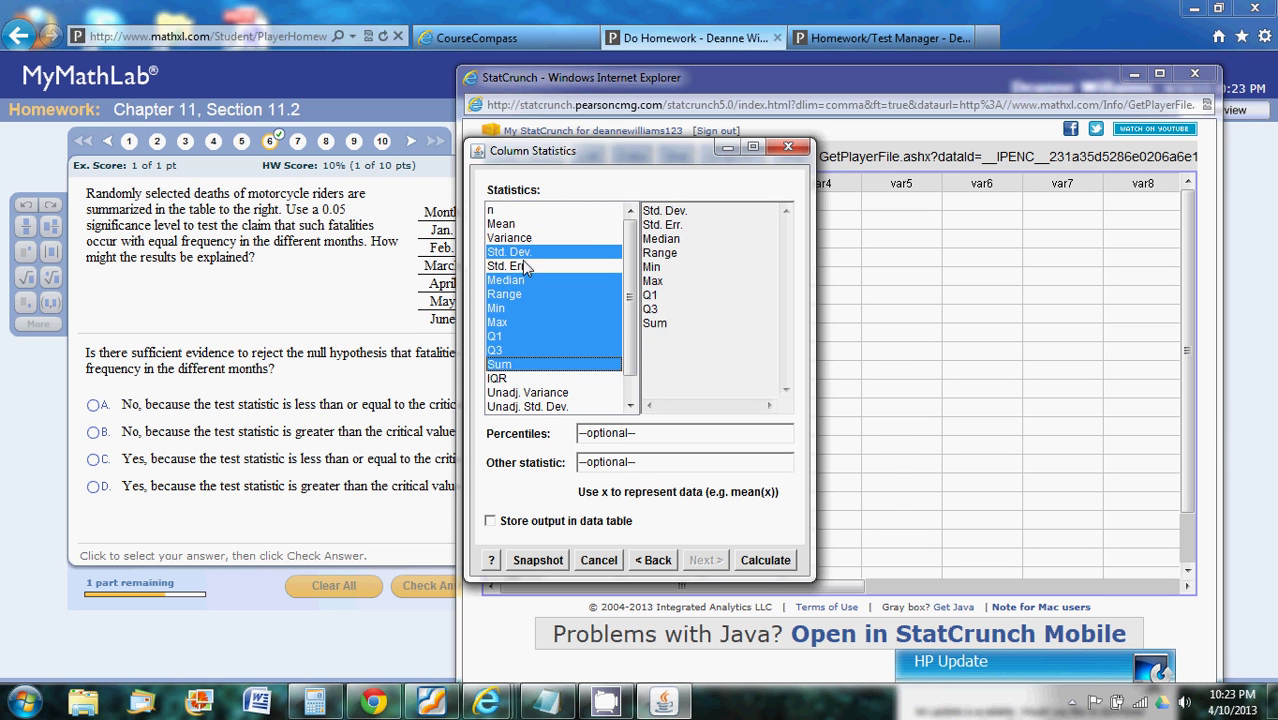
{"action": "left_click", "coordinate": [523, 294], "text": "ctrl"}
{"action": "left_click", "coordinate": [524, 350], "text": "ctrl"}
{"action": "left_click", "coordinate": [524, 337], "text": "ctrl"}
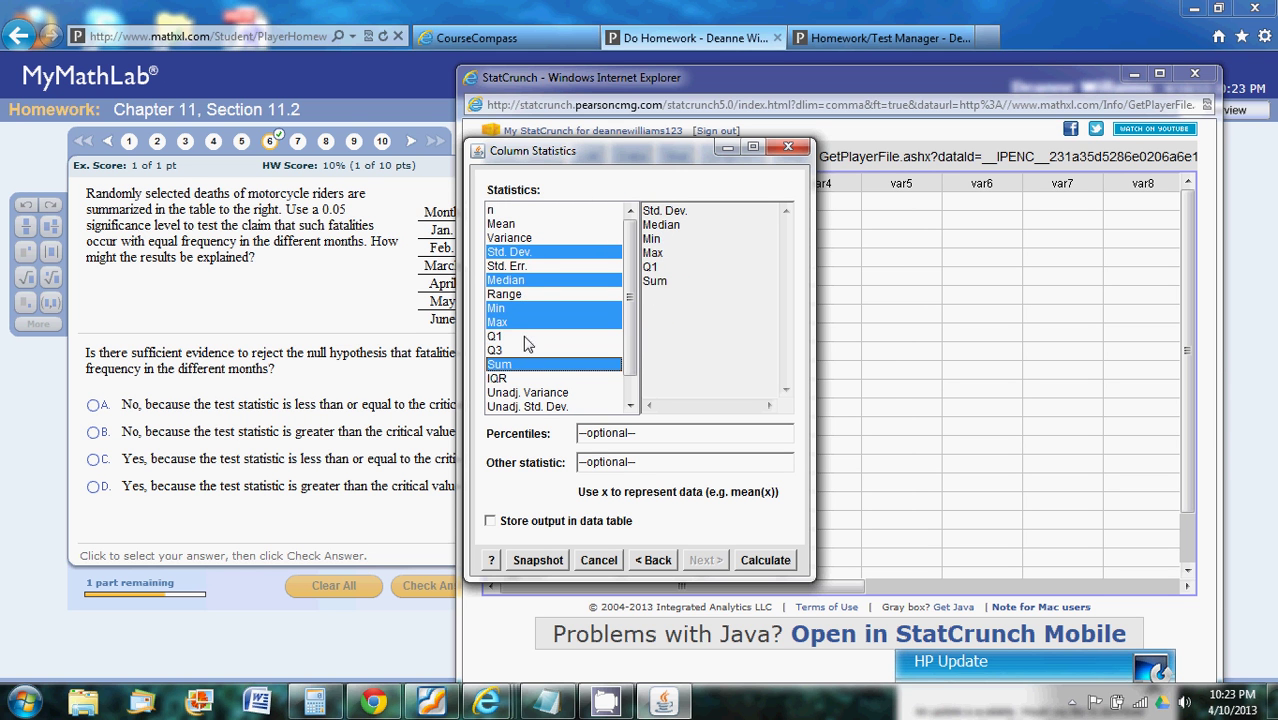
{"action": "left_click", "coordinate": [525, 322], "text": "ctrl"}
{"action": "left_click", "coordinate": [527, 308], "text": "ctrl"}
{"action": "left_click", "coordinate": [530, 280], "text": "ctrl"}
{"action": "left_click", "coordinate": [535, 252], "text": "ctrl"}
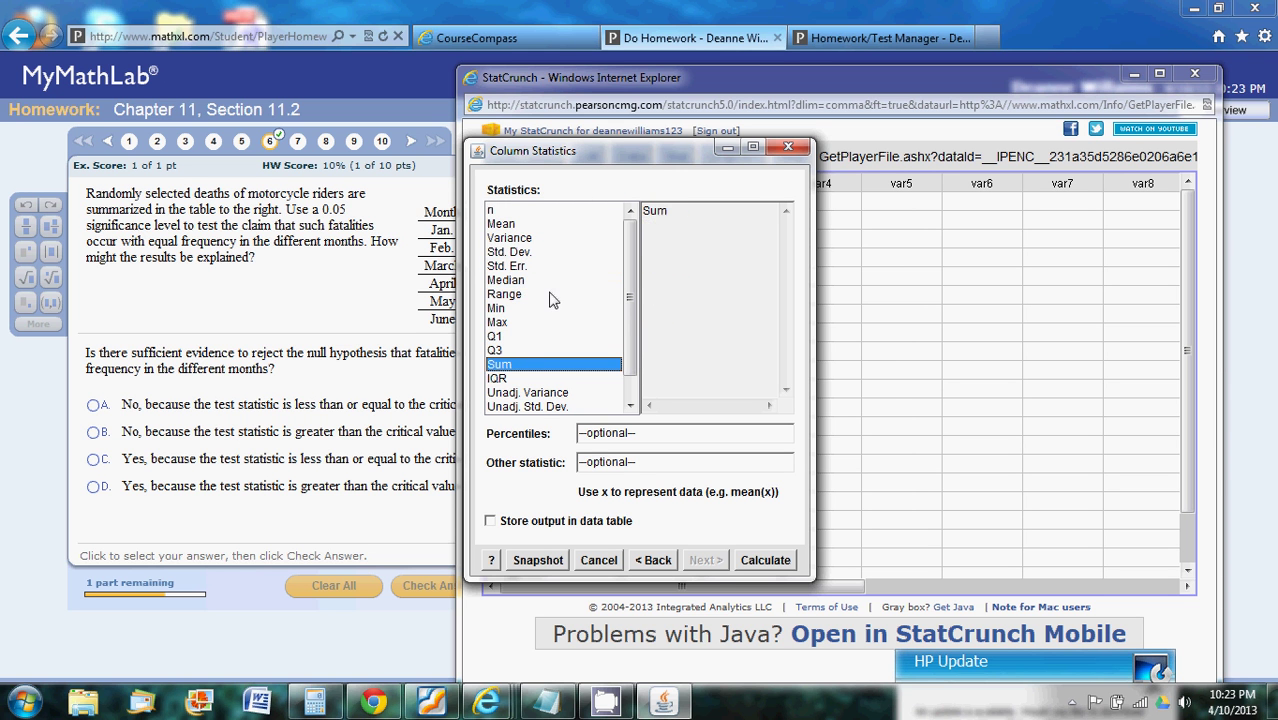
{"action": "left_click", "coordinate": [765, 559]}
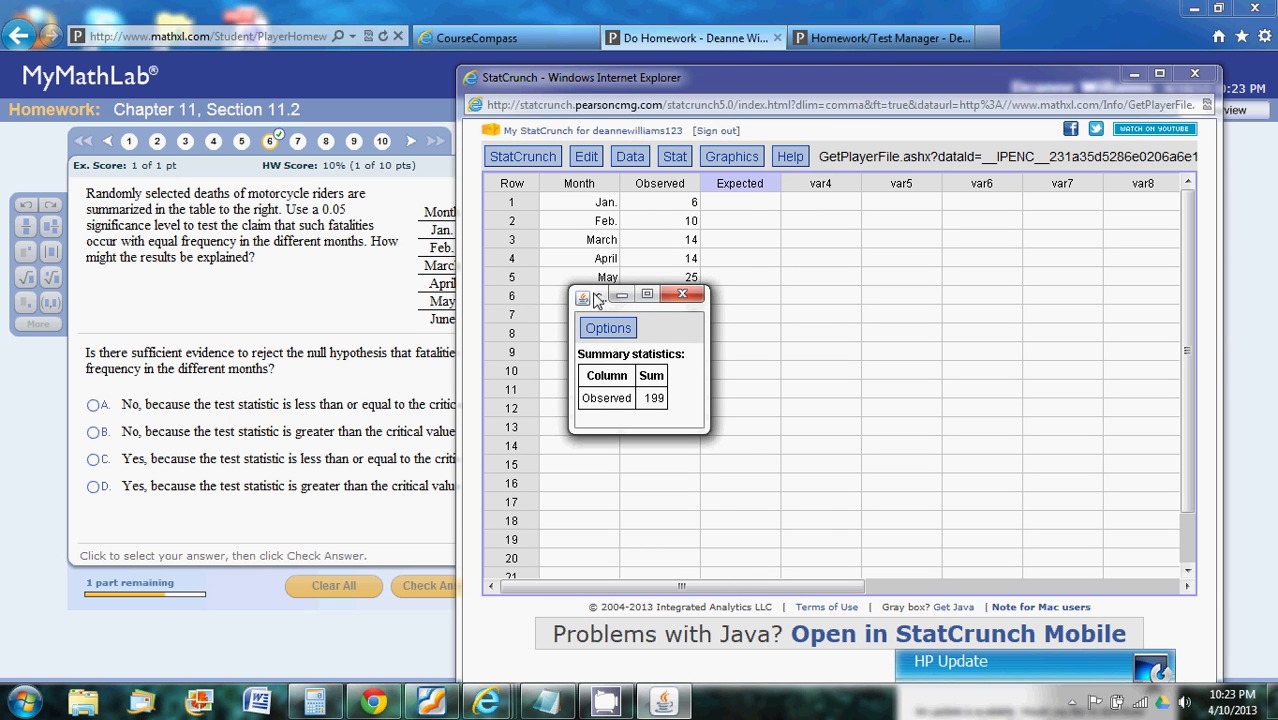
{"action": "left_click_drag", "start_coordinate": [596, 300], "coordinate": [873, 362]}
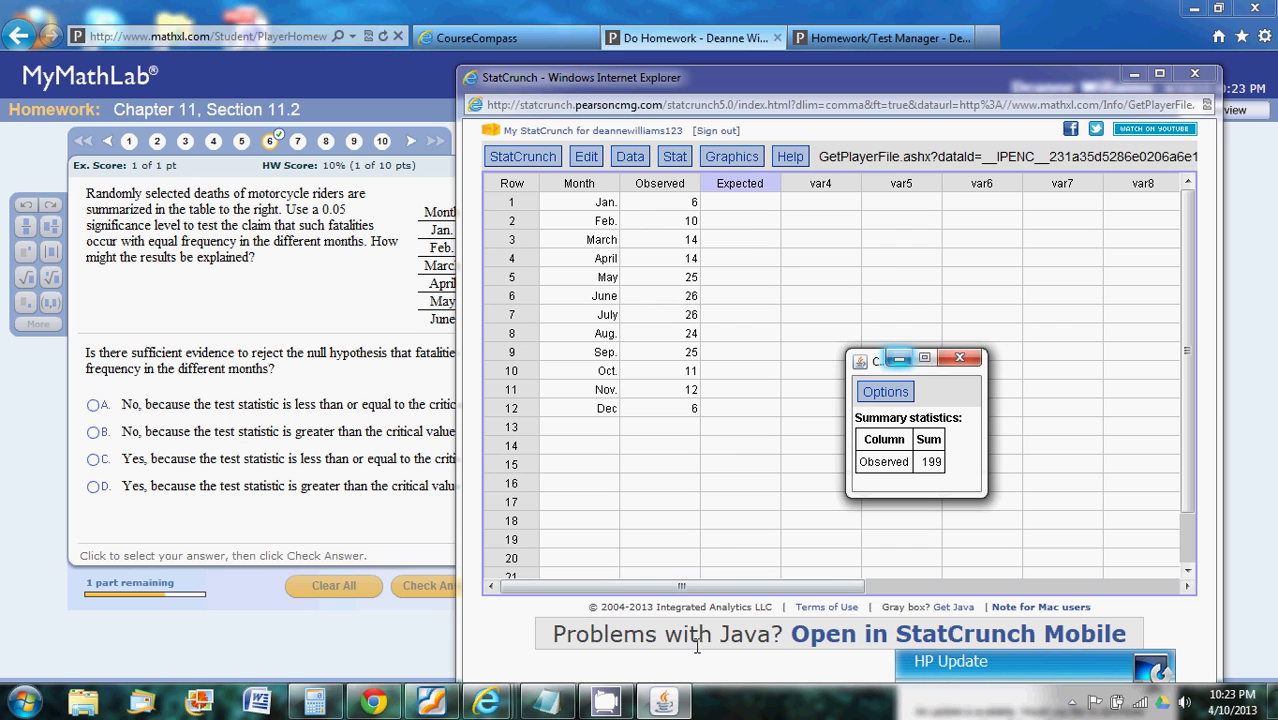
Step: Calculate 199/12 = 16.58333… in Calculator and copy the result
{"action": "left_click", "coordinate": [315, 703]}
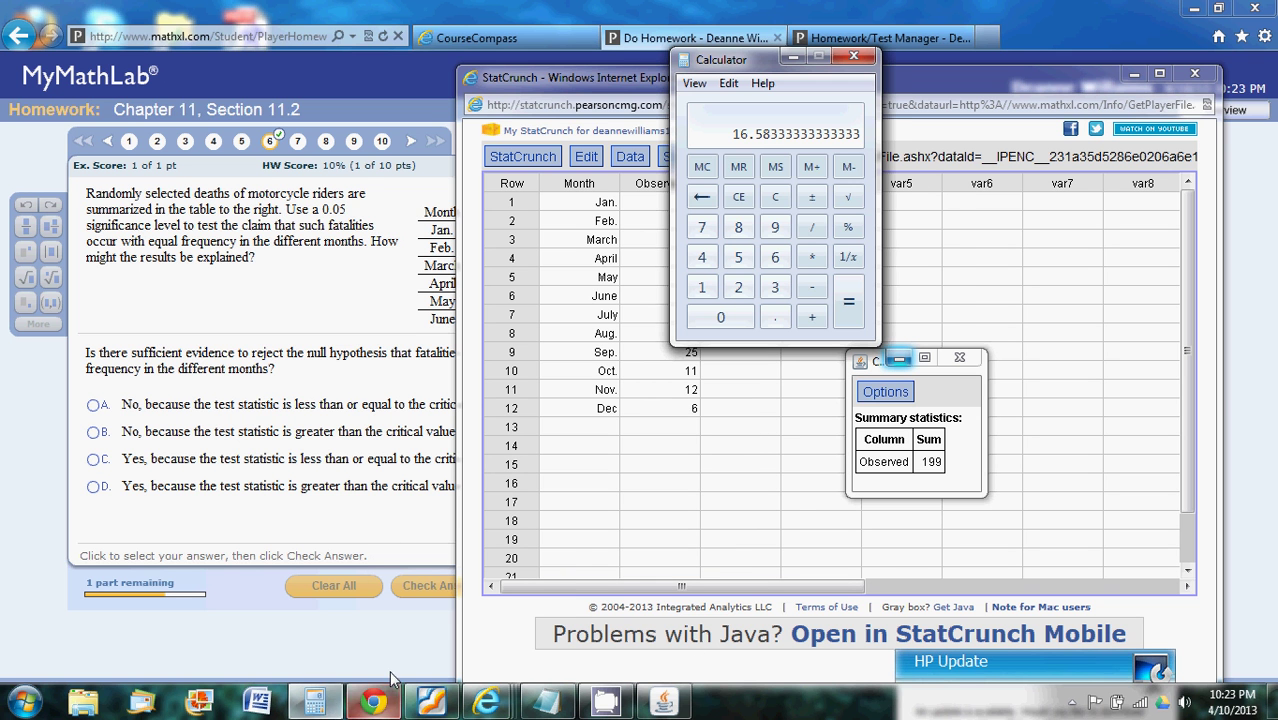
{"action": "left_click", "coordinate": [775, 197]}
{"action": "type", "text": "1"}
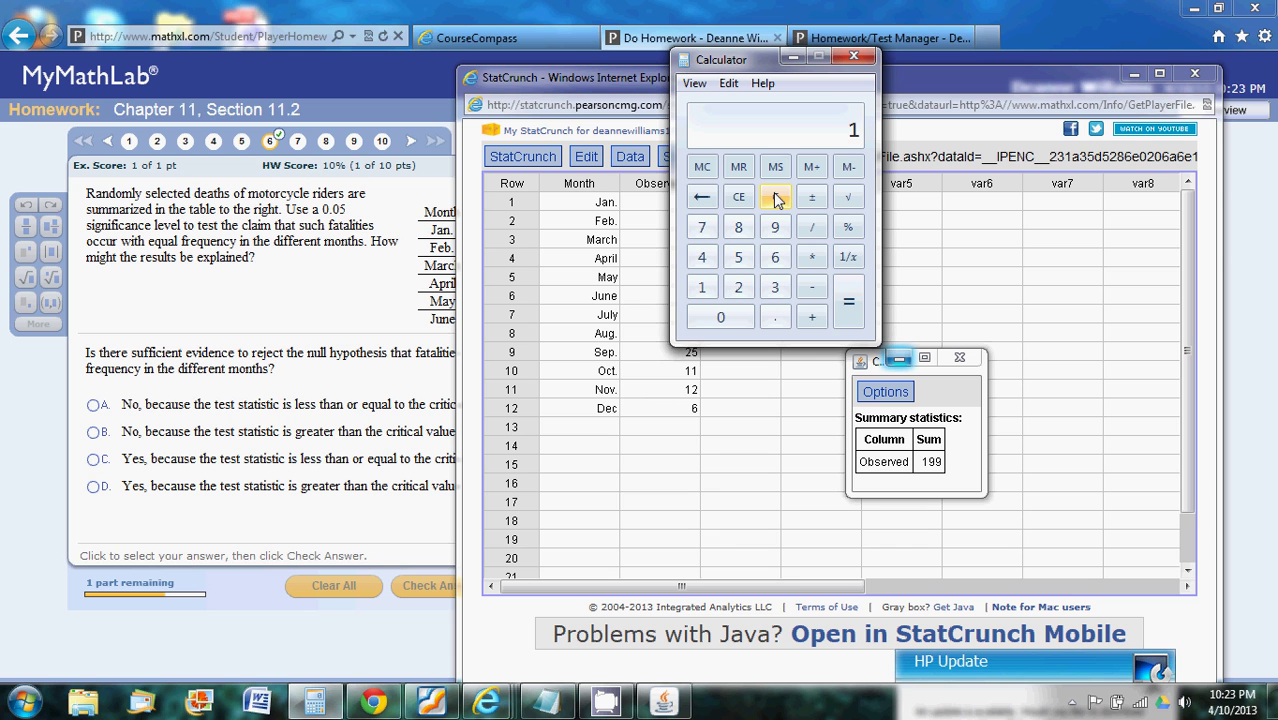
{"action": "type", "text": "99/1"}
{"action": "type", "text": "2"}
{"action": "key", "text": "Return"}
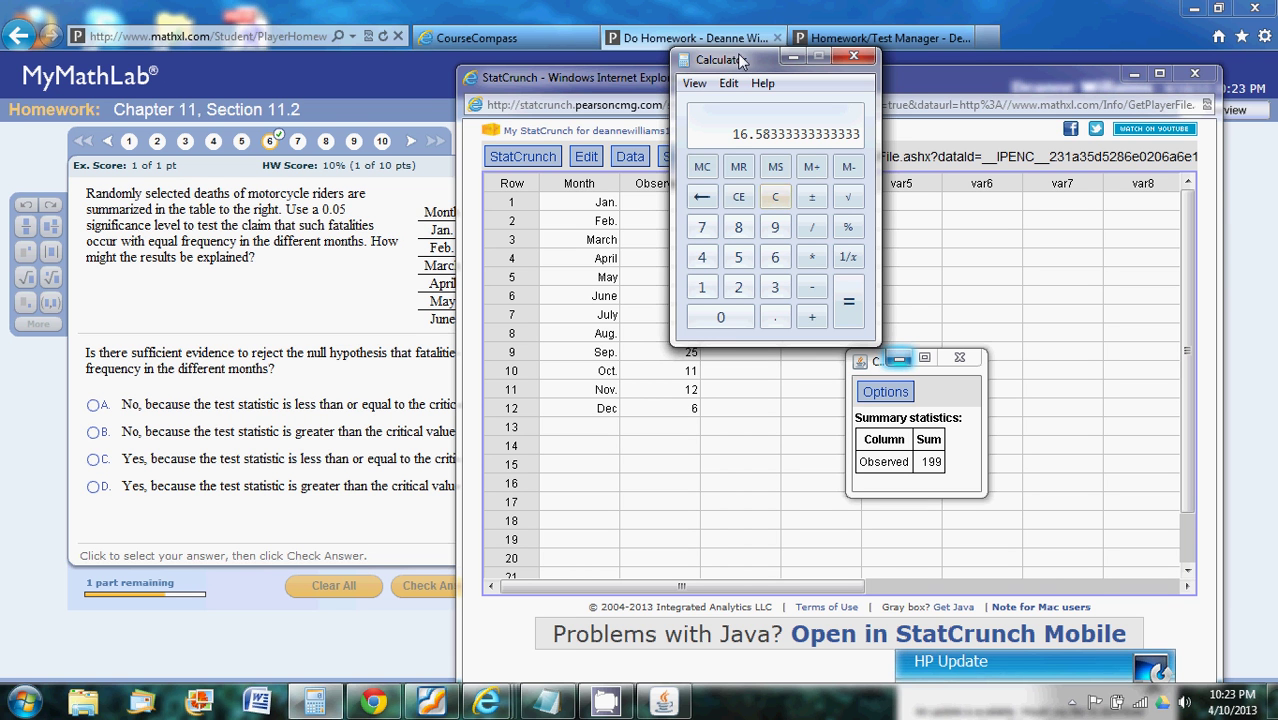
{"action": "left_click_drag", "start_coordinate": [741, 62], "coordinate": [301, 84]}
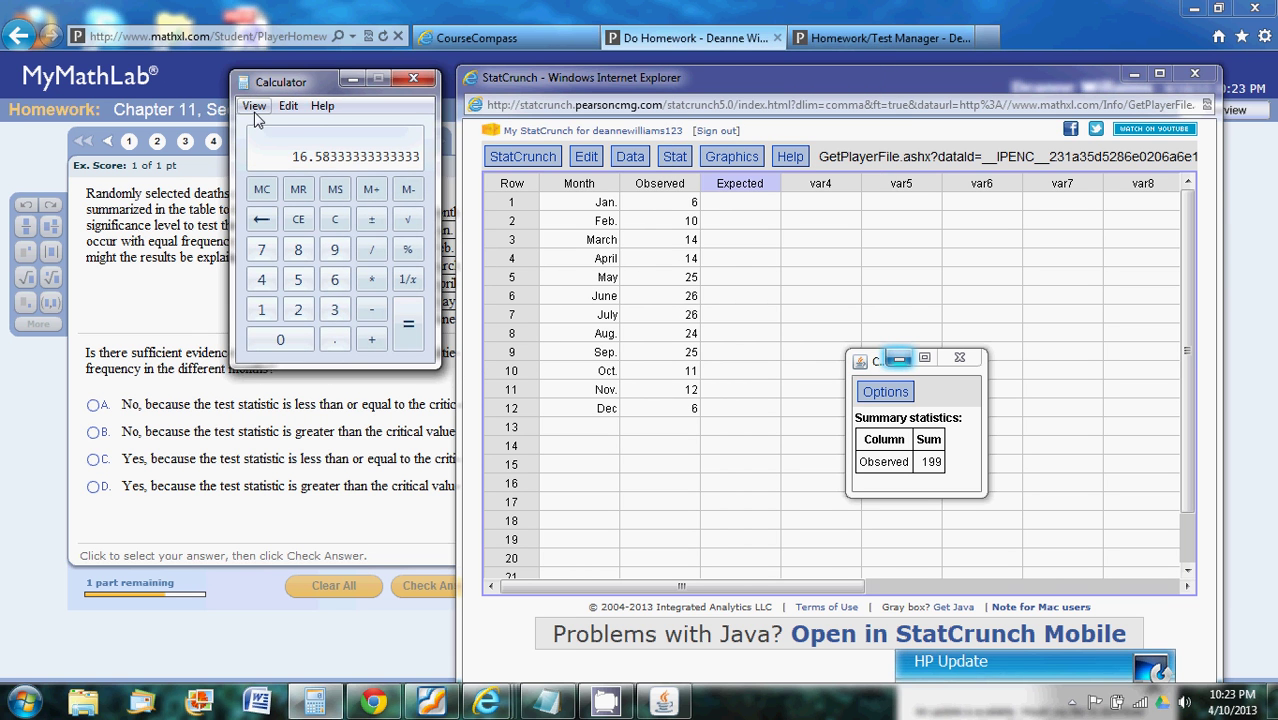
{"action": "left_click", "coordinate": [288, 106]}
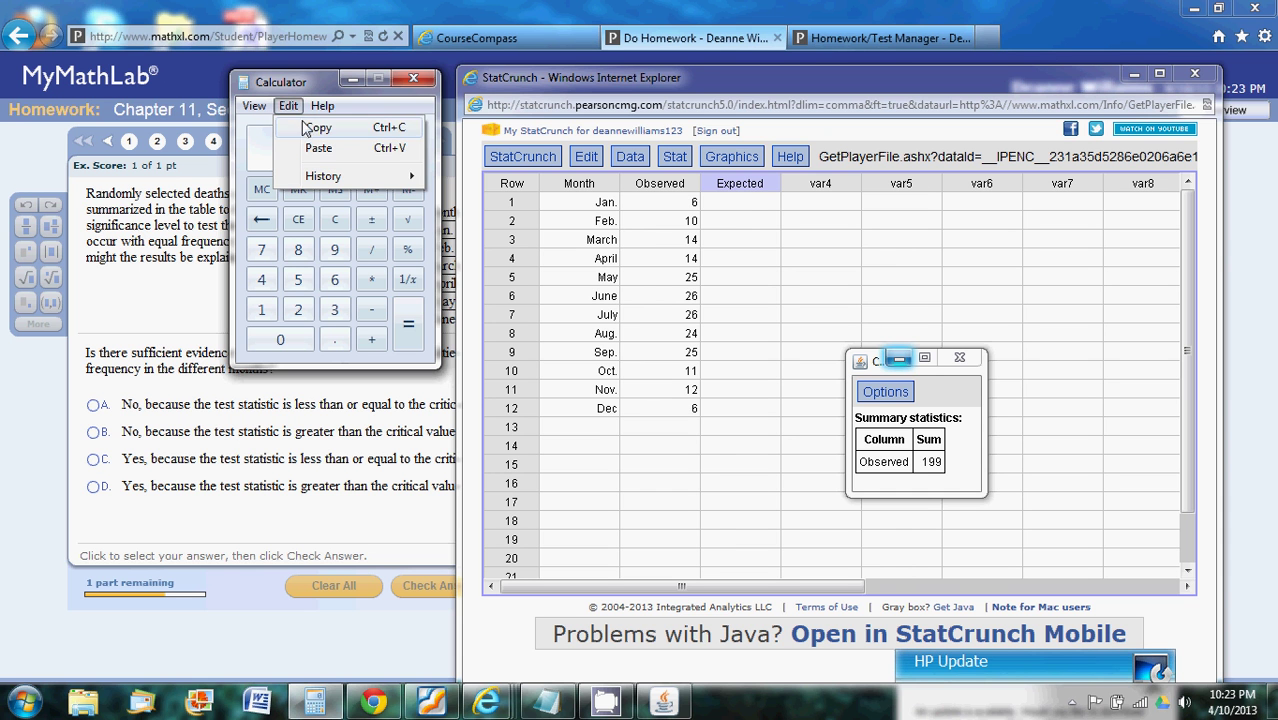
{"action": "left_click", "coordinate": [307, 131]}
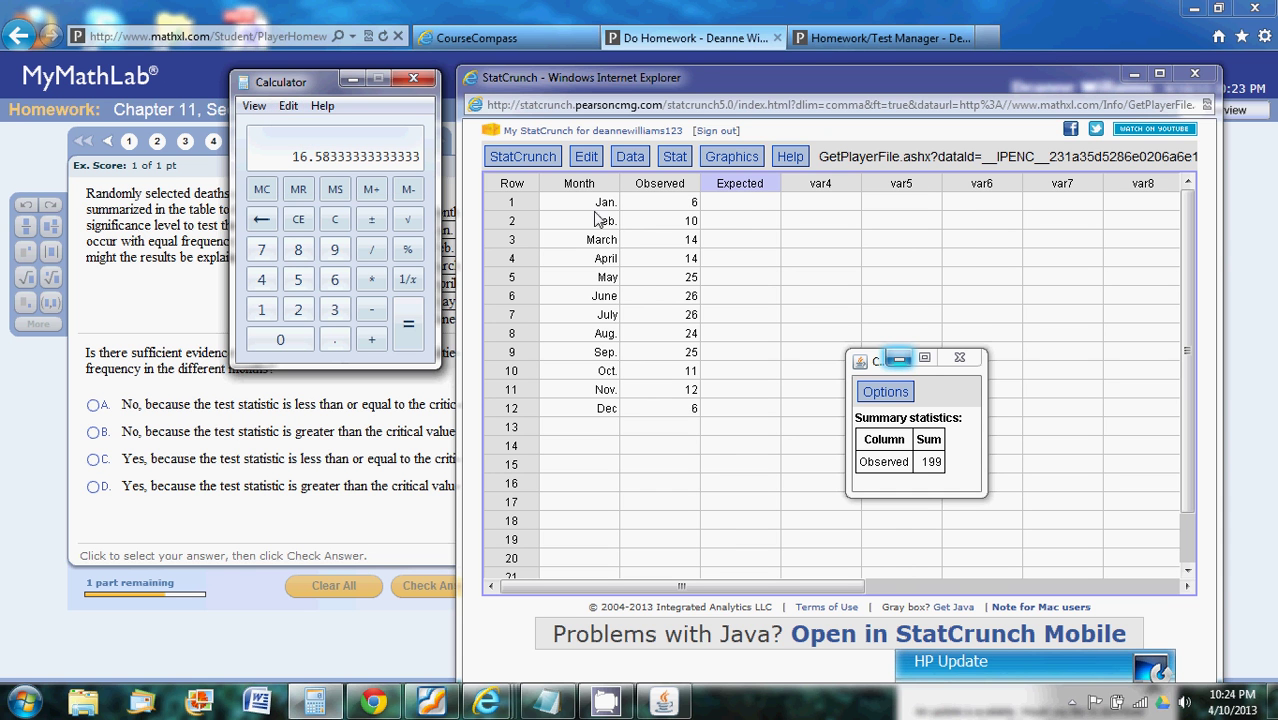
Step: Paste 16.583334 into Expected rows 1–12 in StatCrunch
{"action": "left_click", "coordinate": [743, 205]}
{"action": "left_click_drag", "start_coordinate": [743, 205], "coordinate": [745, 409]}
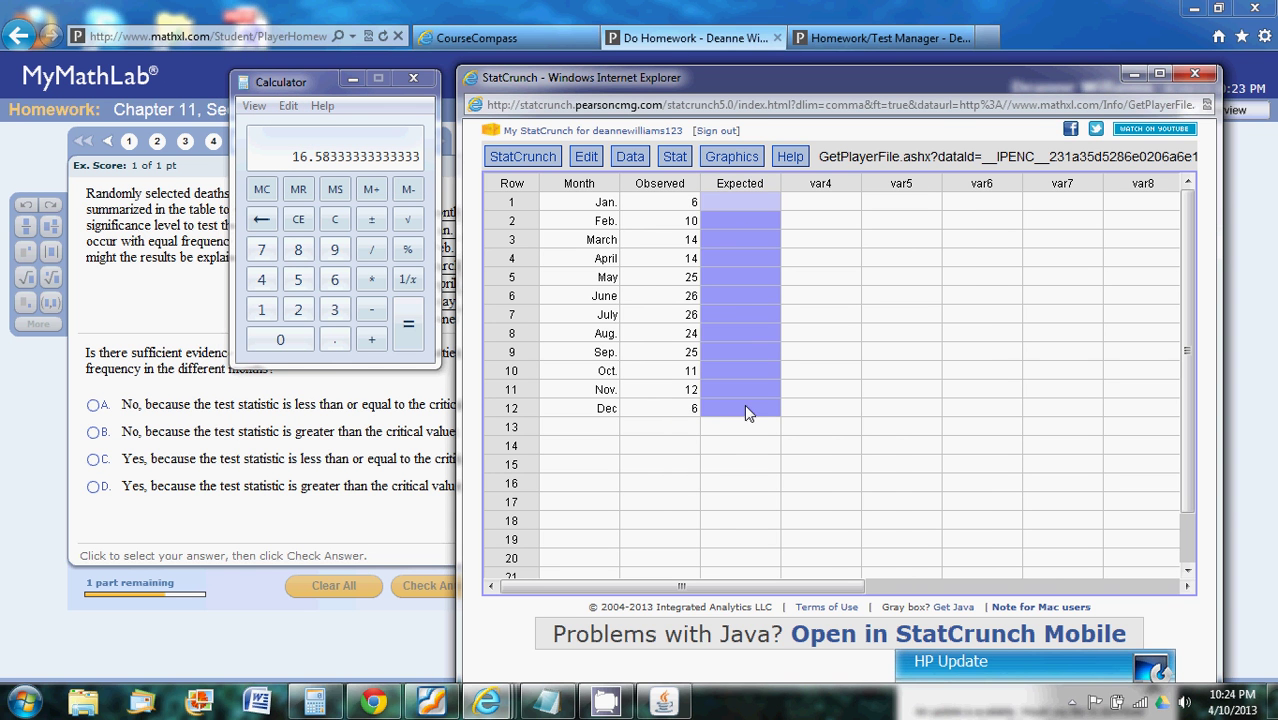
{"action": "left_click", "coordinate": [595, 162]}
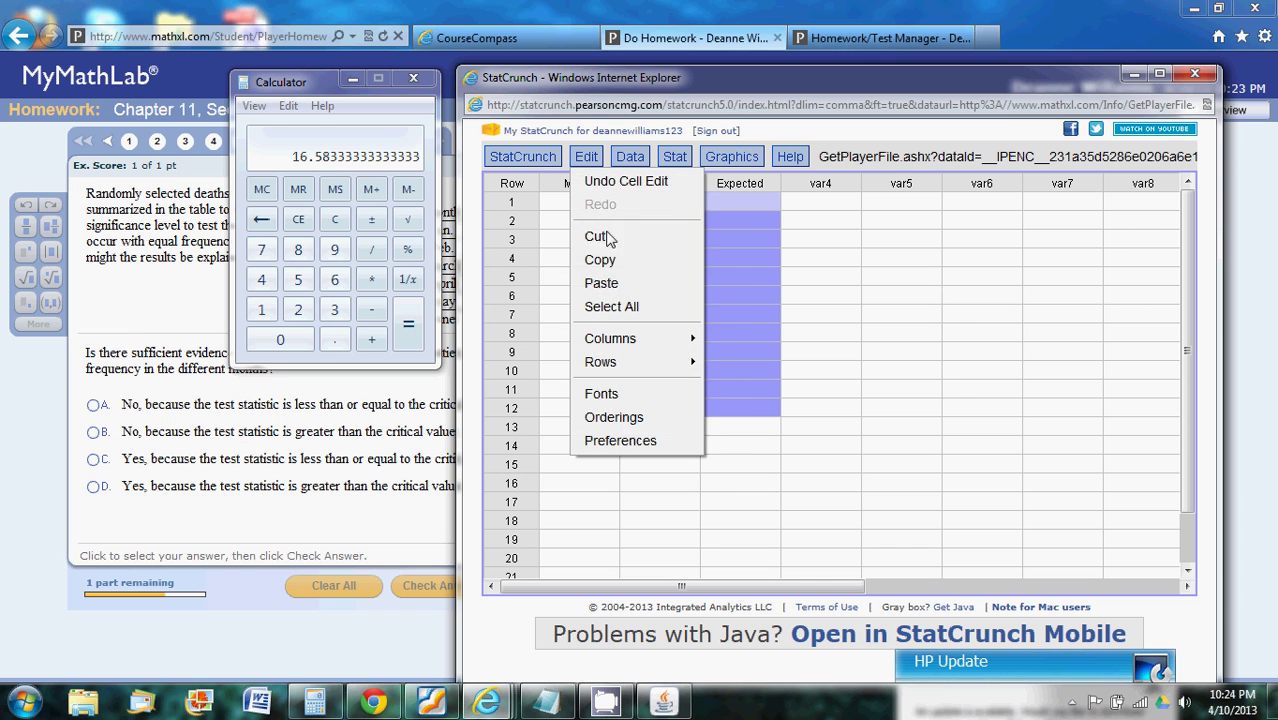
{"action": "left_click", "coordinate": [617, 284]}
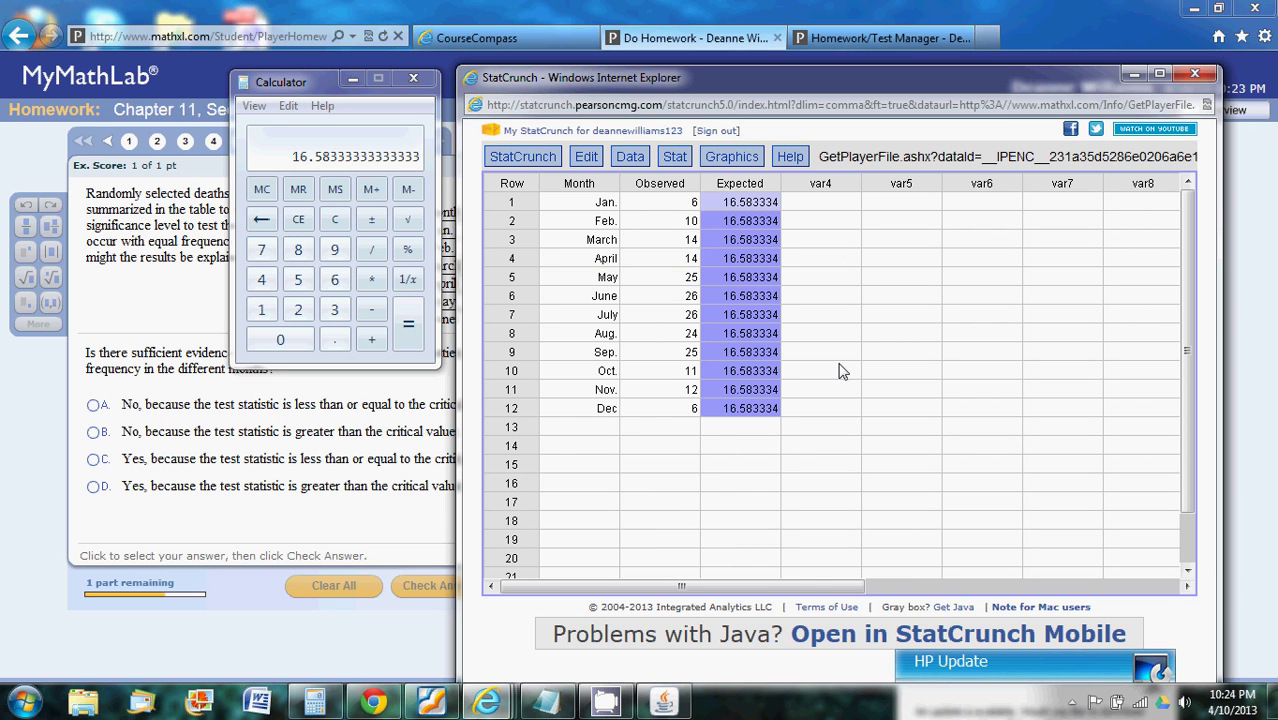
Step: Run a chi-square goodness-of-fit test of Observed vs Expected, giving χ² 42.62814, DF 11
{"action": "left_click", "coordinate": [830, 206]}
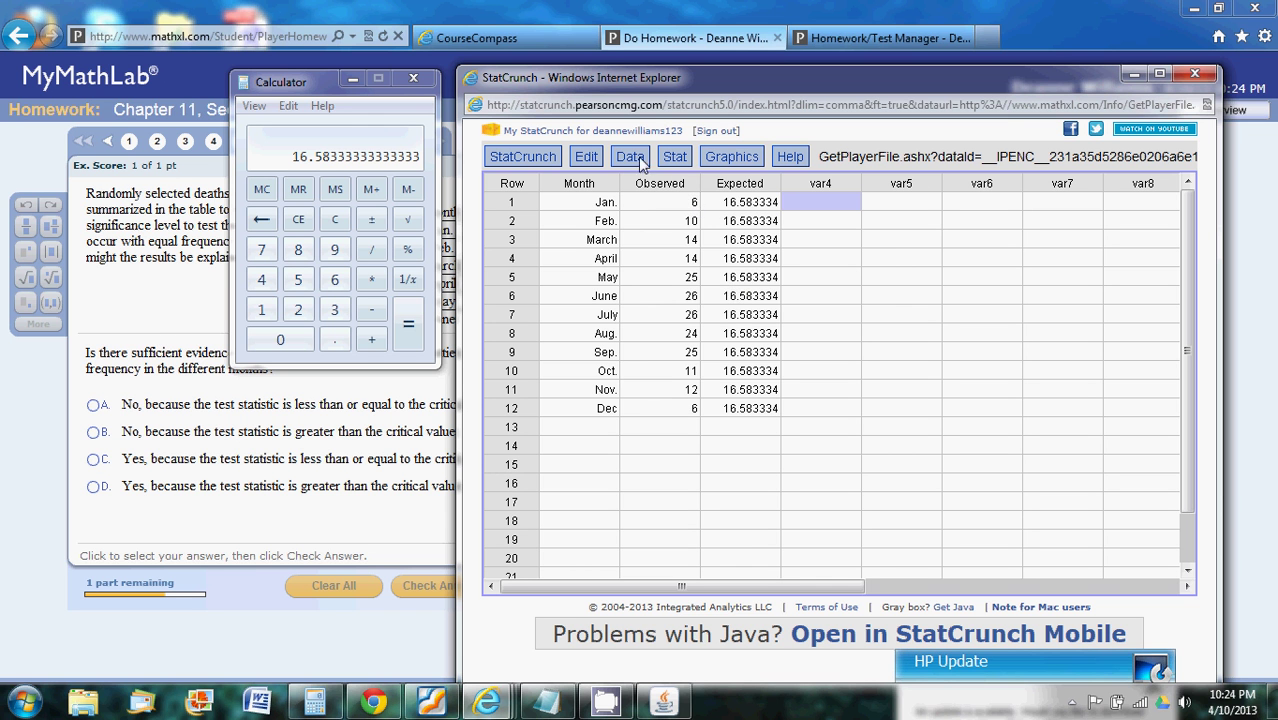
{"action": "left_click", "coordinate": [684, 163]}
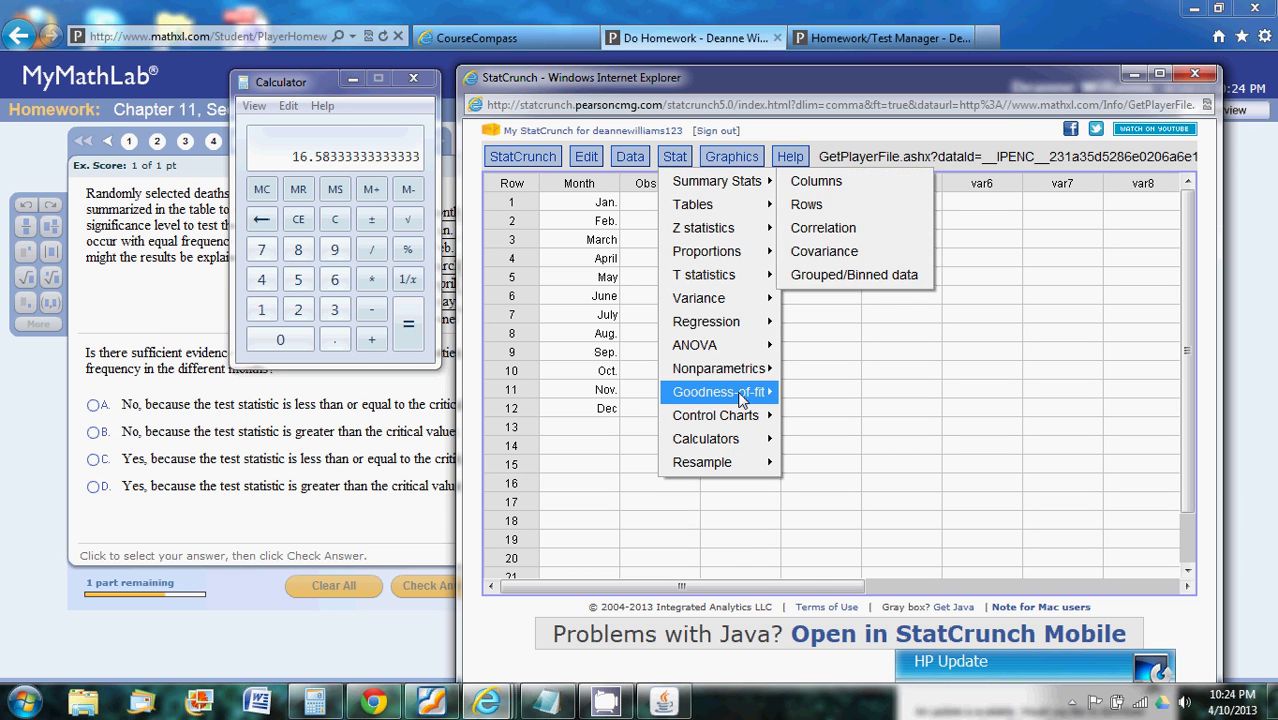
{"action": "mouse_move", "coordinate": [742, 400]}
{"action": "left_click", "coordinate": [811, 389]}
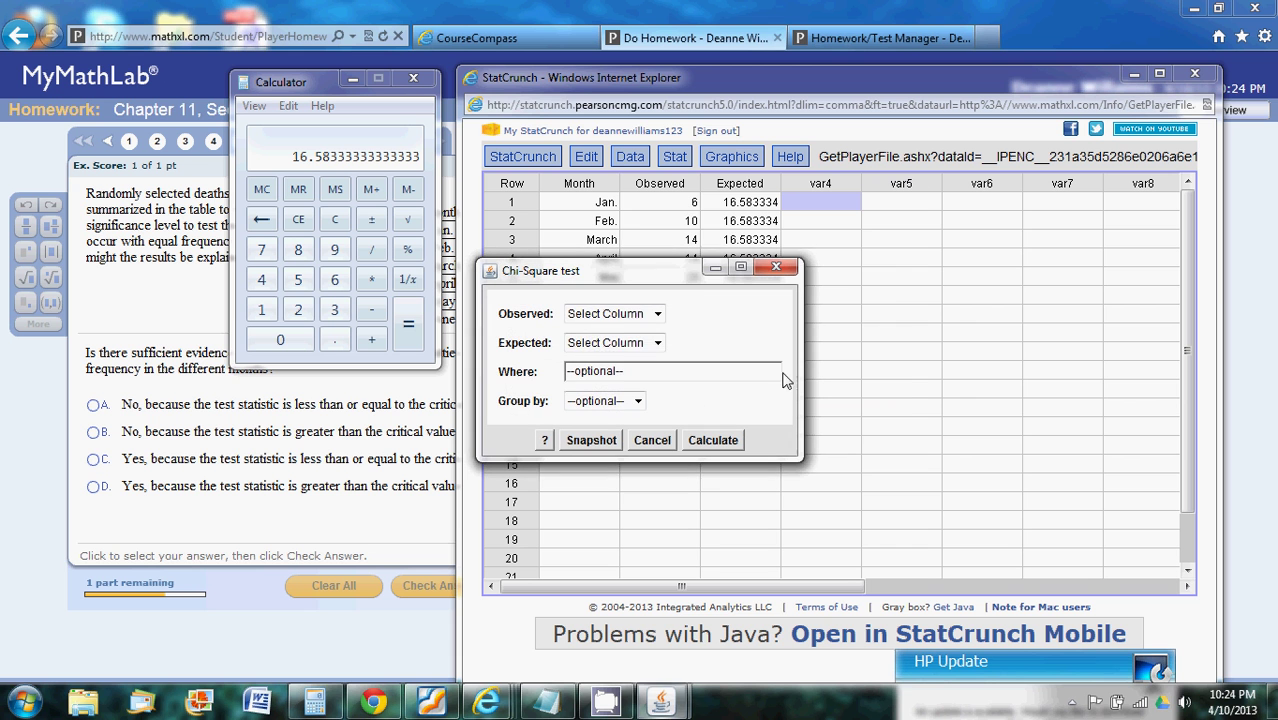
{"action": "left_click", "coordinate": [657, 313]}
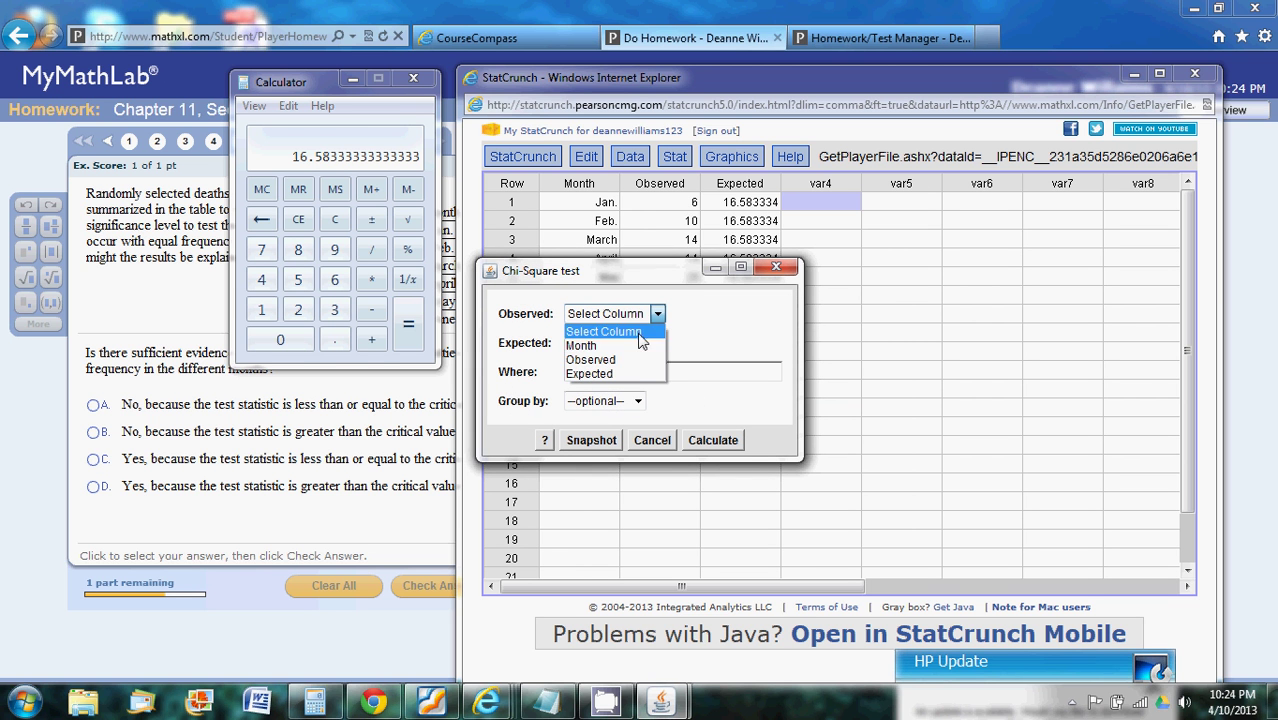
{"action": "left_click", "coordinate": [630, 362]}
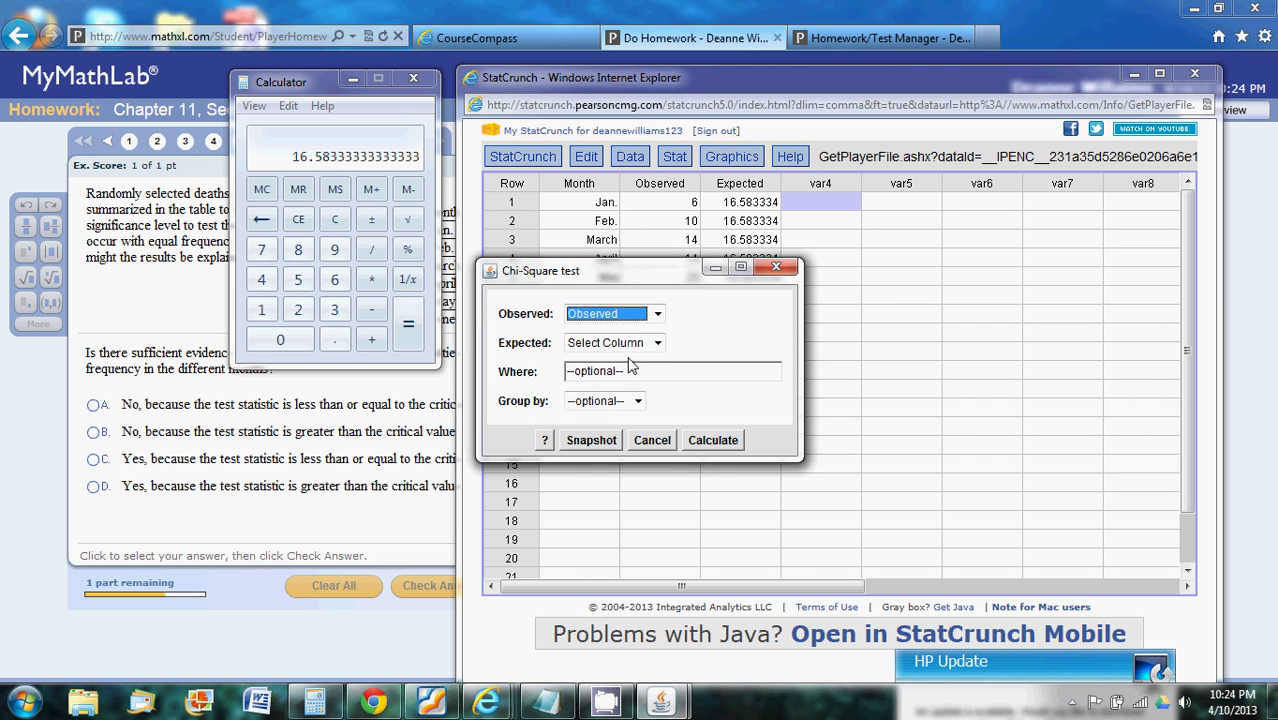
{"action": "left_click", "coordinate": [658, 343]}
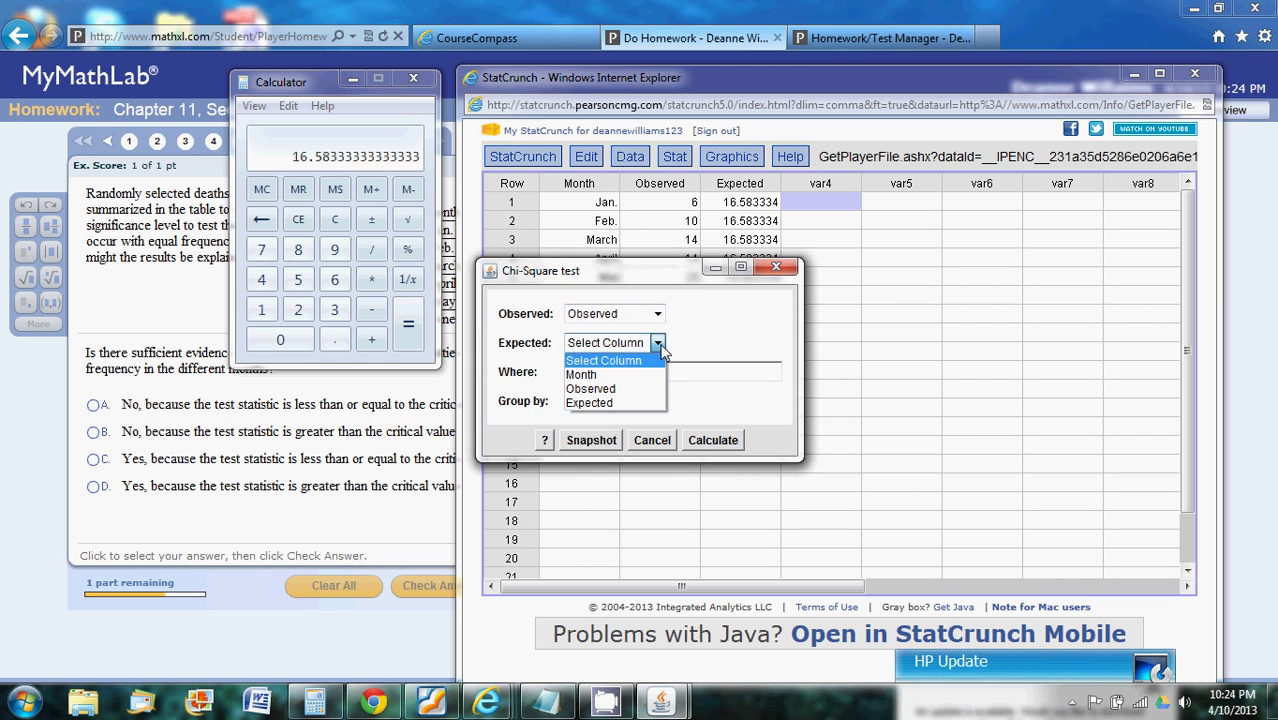
{"action": "left_click", "coordinate": [645, 402]}
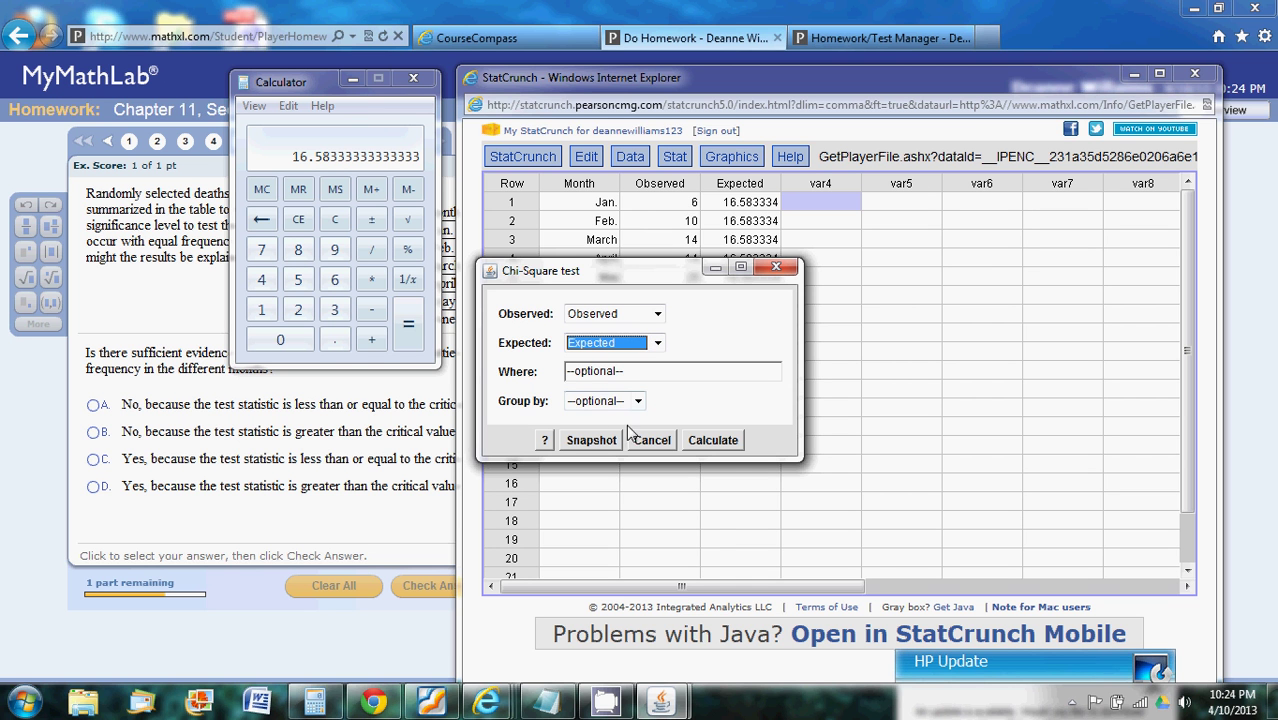
{"action": "left_click", "coordinate": [712, 441]}
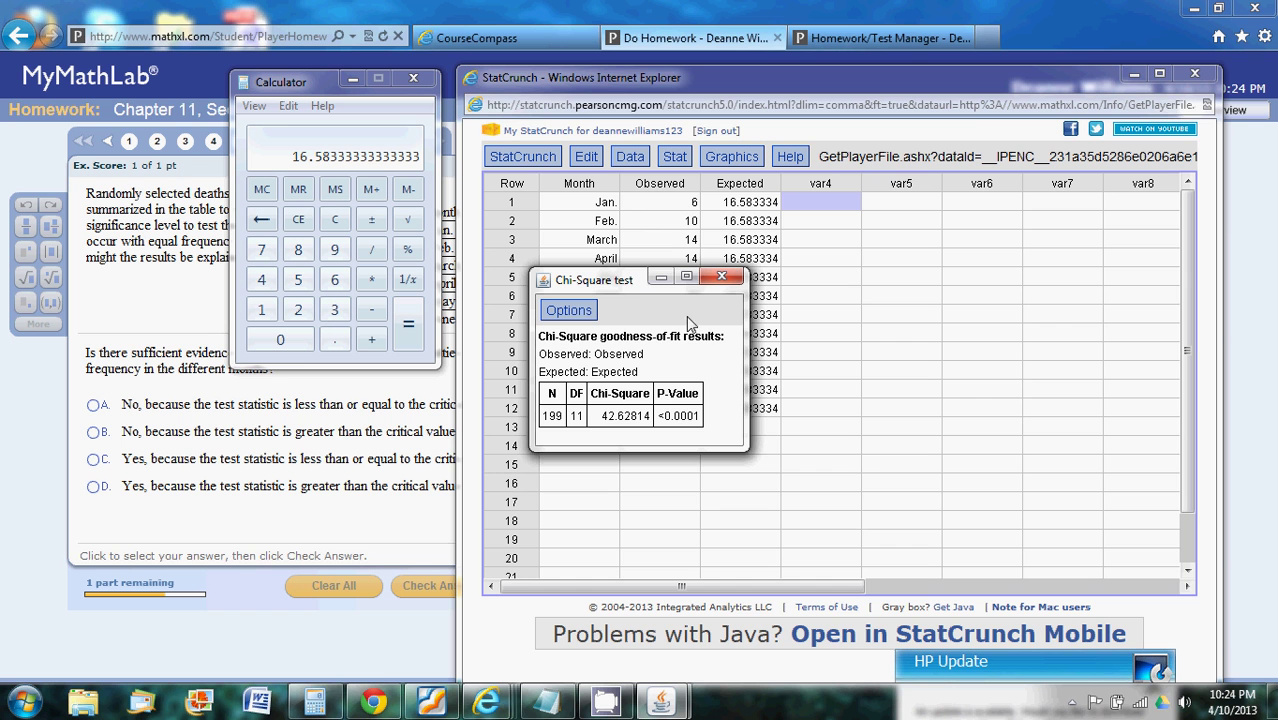
Step: Place the chi-square results beside the question and close Summary statistics and Calculator
{"action": "left_click", "coordinate": [1134, 74]}
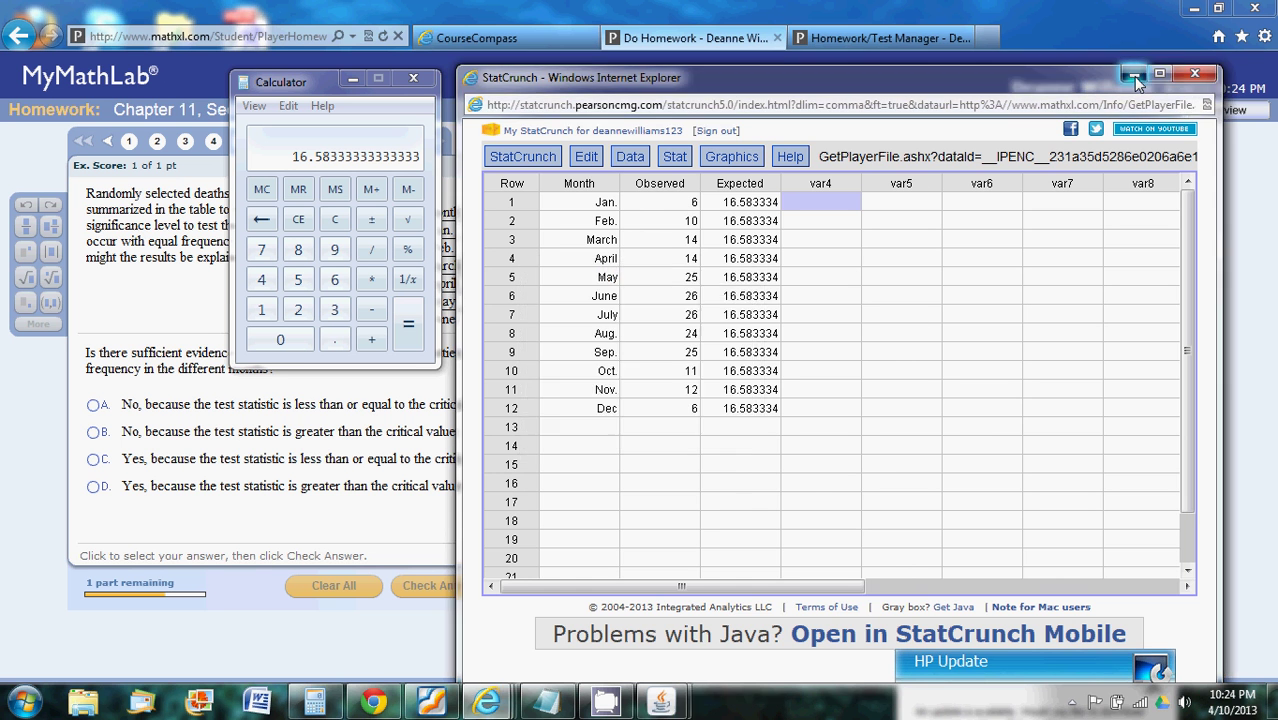
{"action": "left_click_drag", "start_coordinate": [625, 284], "coordinate": [923, 162]}
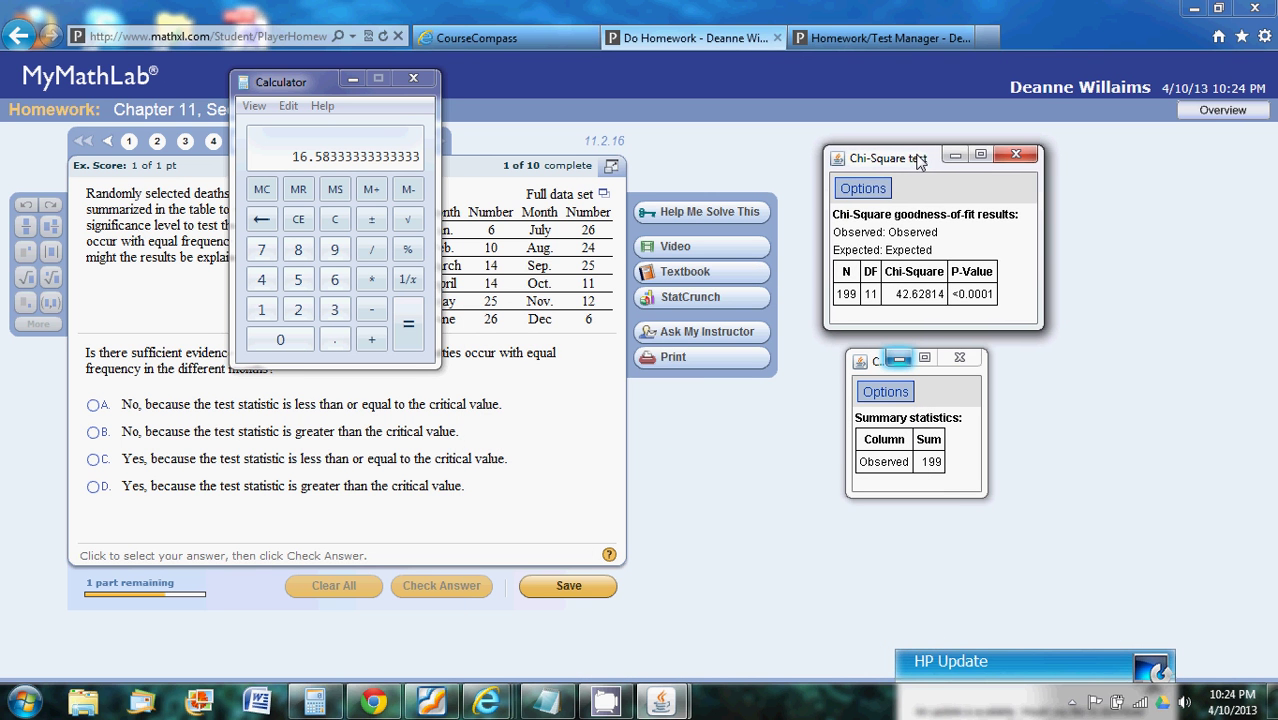
{"action": "left_click", "coordinate": [959, 357]}
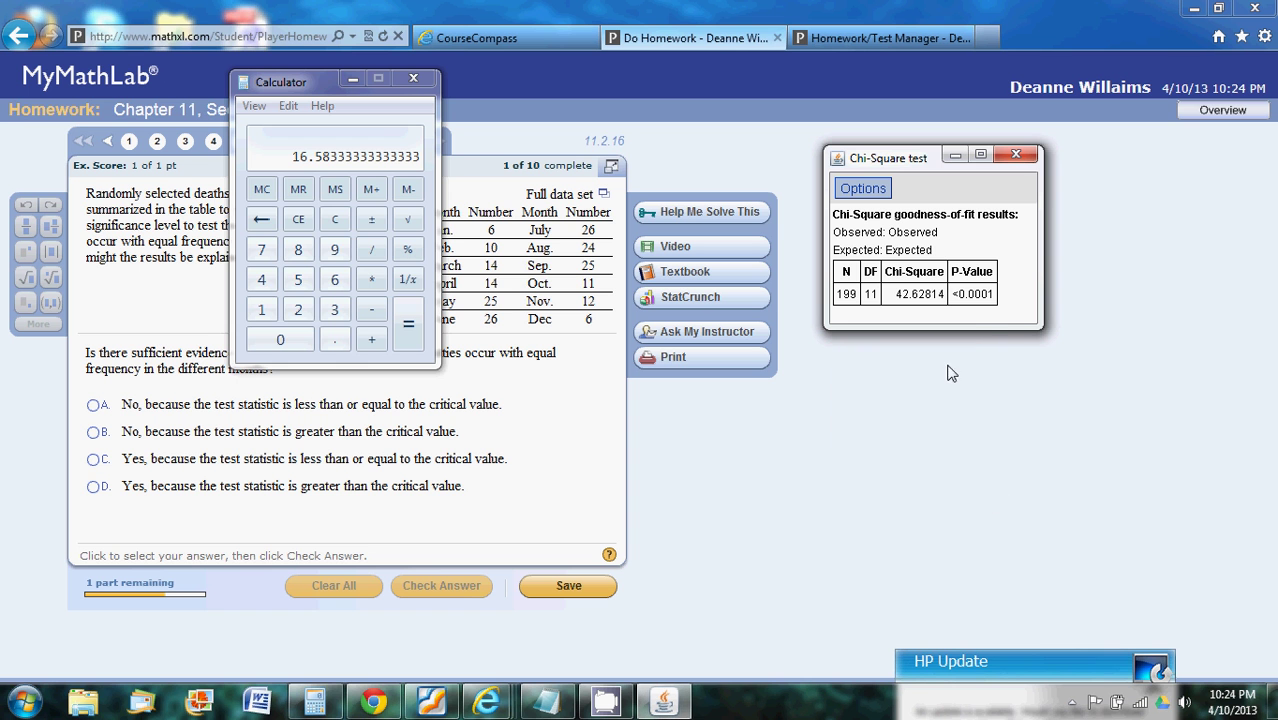
{"action": "left_click", "coordinate": [410, 79]}
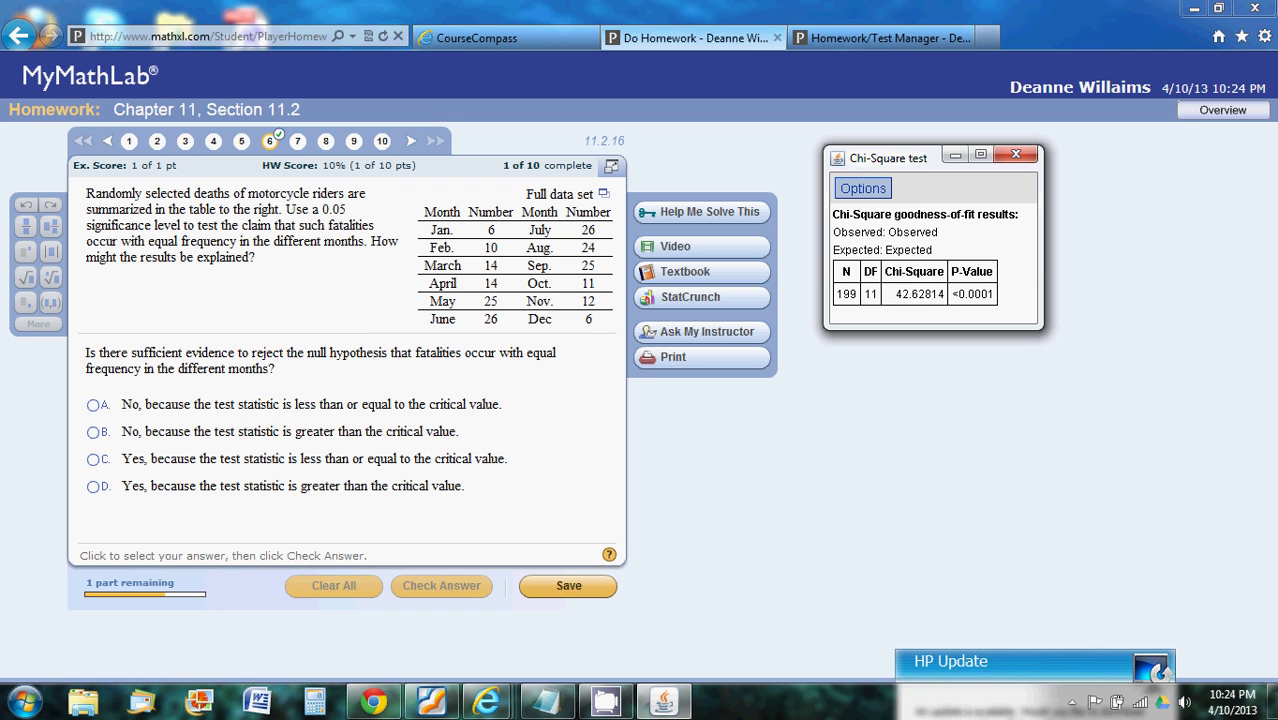
Step: Finish the Notepad conclusion: 42.628 > 19.675 falls inside the critical region, reject null hypothesis
{"action": "left_click", "coordinate": [556, 708]}
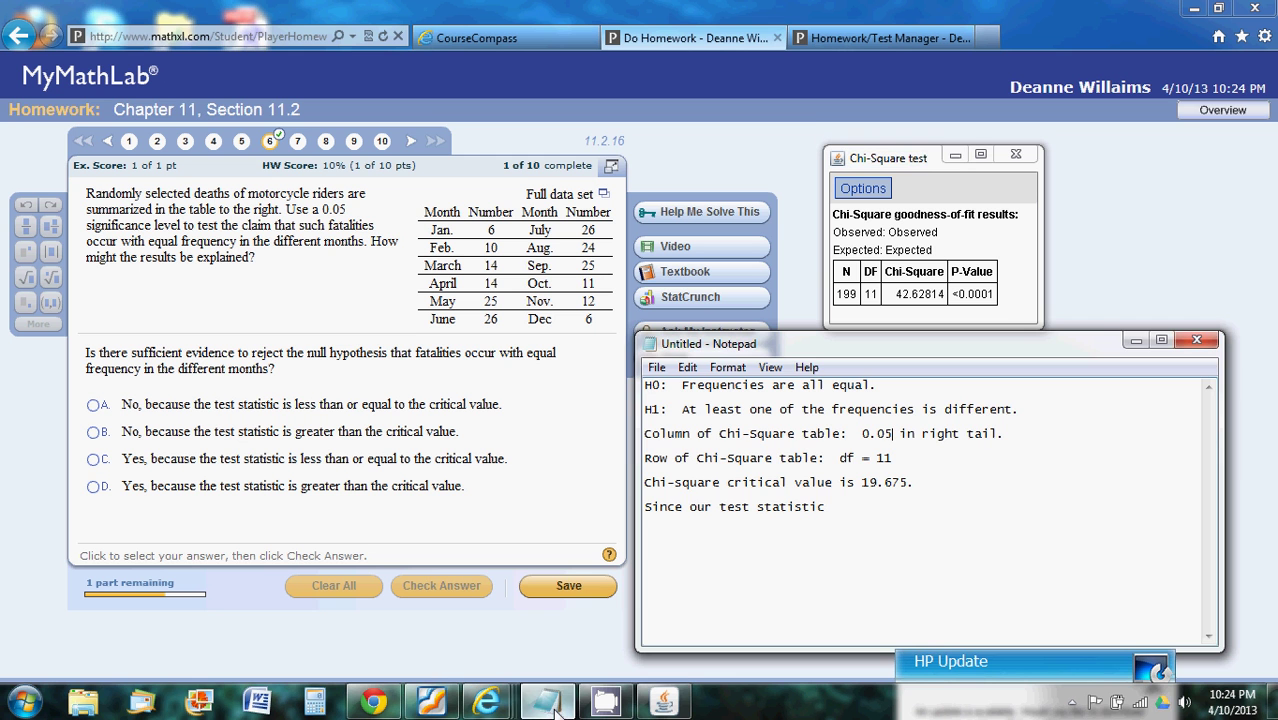
{"action": "left_click", "coordinate": [865, 509]}
{"action": "type", "text": "falls inside "}
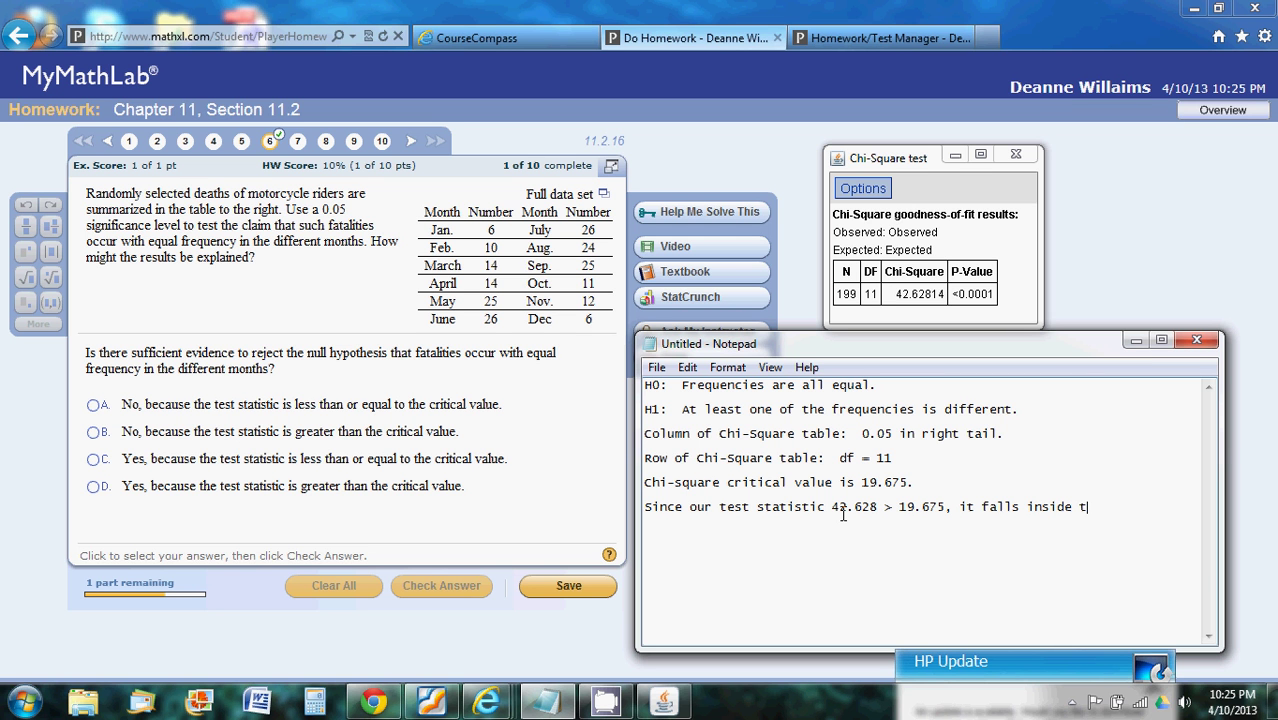
{"action": "type", "text": "the critical region.  Re"}
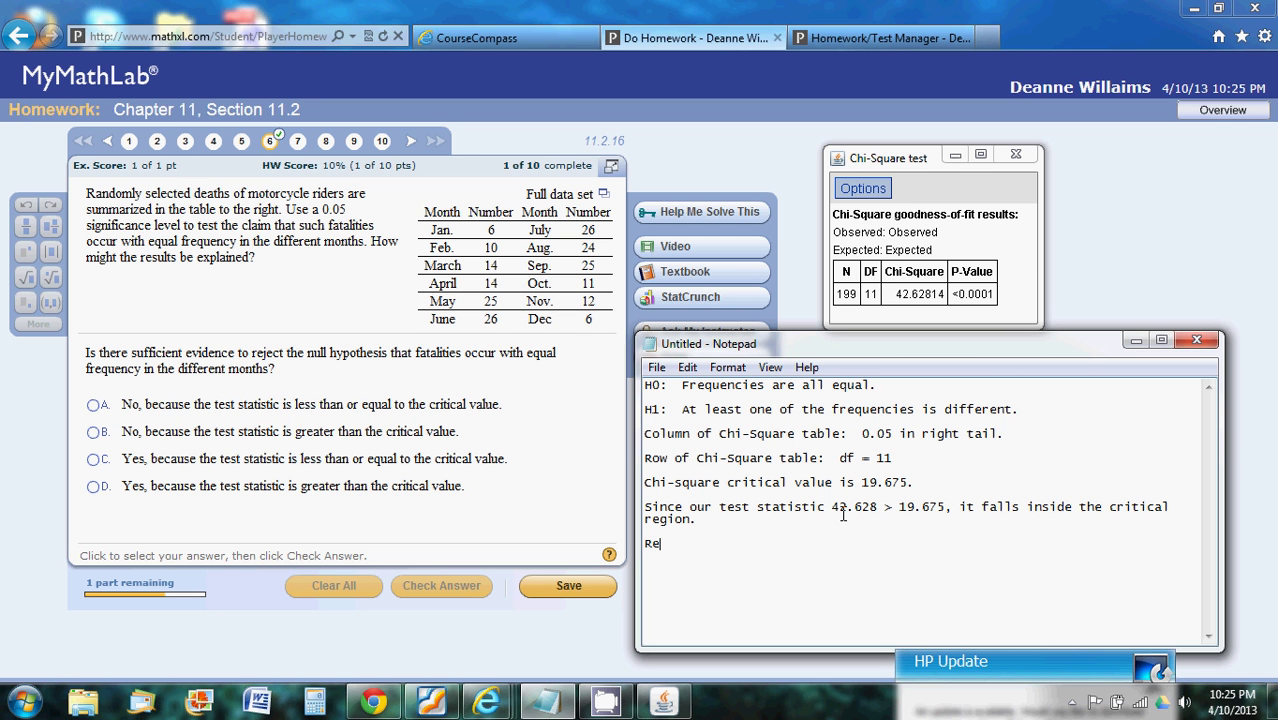
{"action": "type", "text": "ject null hypothe"}
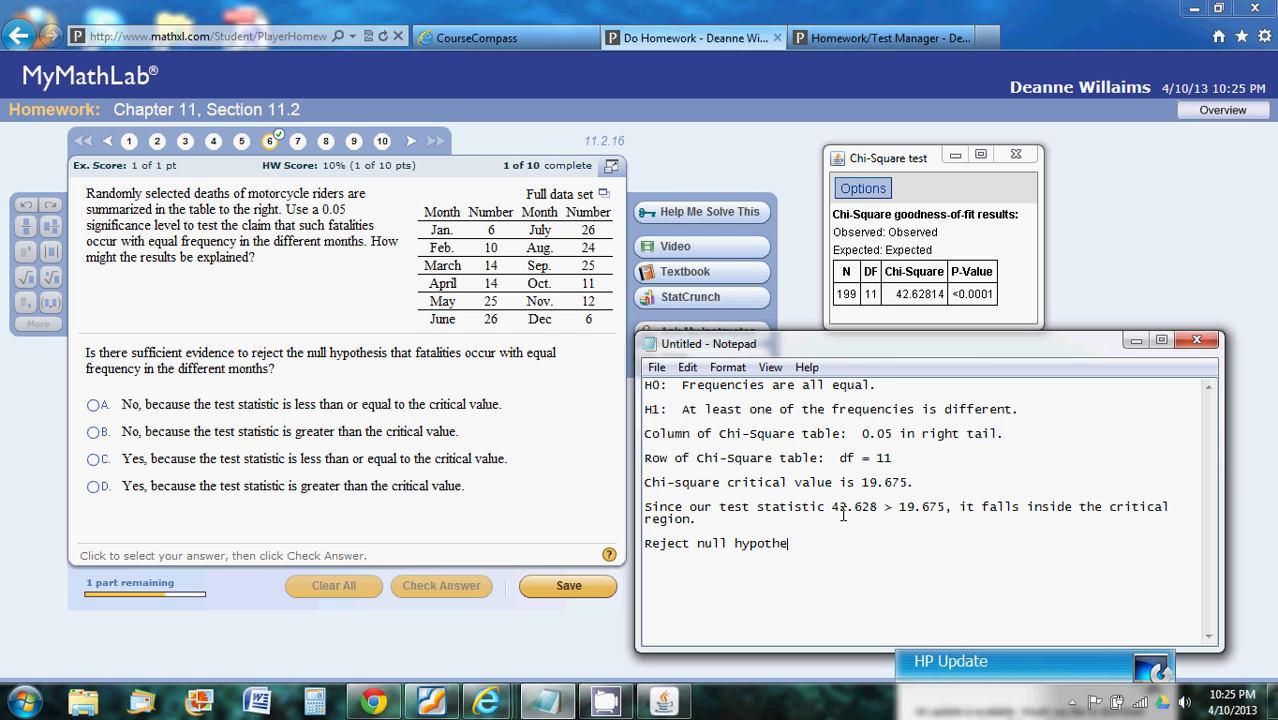
{"action": "type", "text": "sis."}
Step: Answer that the null is rejected because the statistic exceeds the critical value
{"action": "left_click", "coordinate": [96, 488]}
{"action": "left_click", "coordinate": [447, 585]}
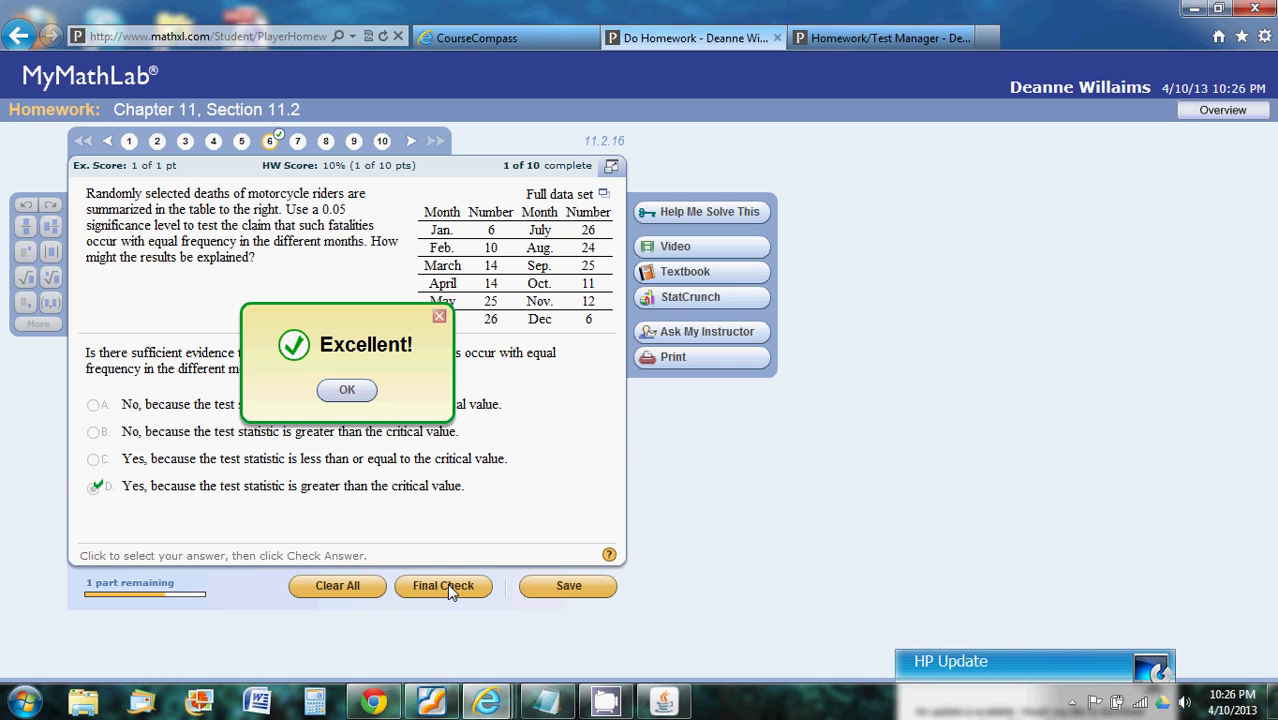
{"action": "left_click", "coordinate": [341, 392]}
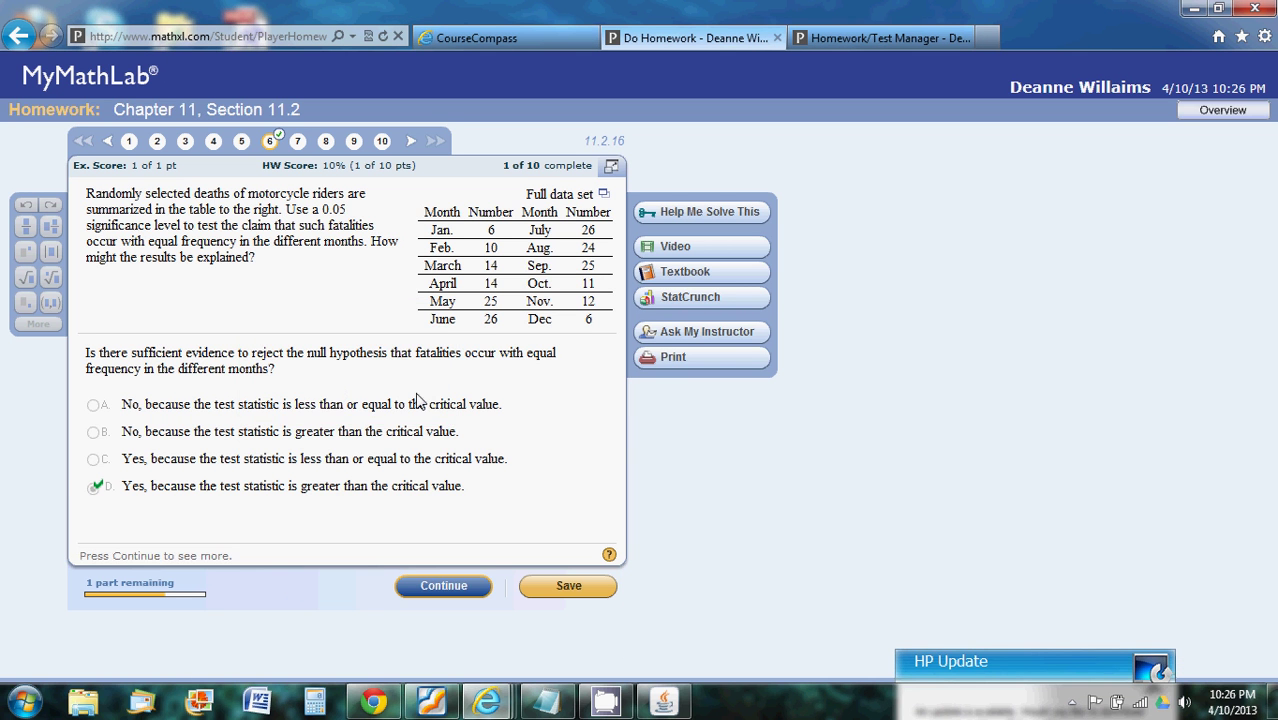
{"action": "left_click", "coordinate": [432, 587]}
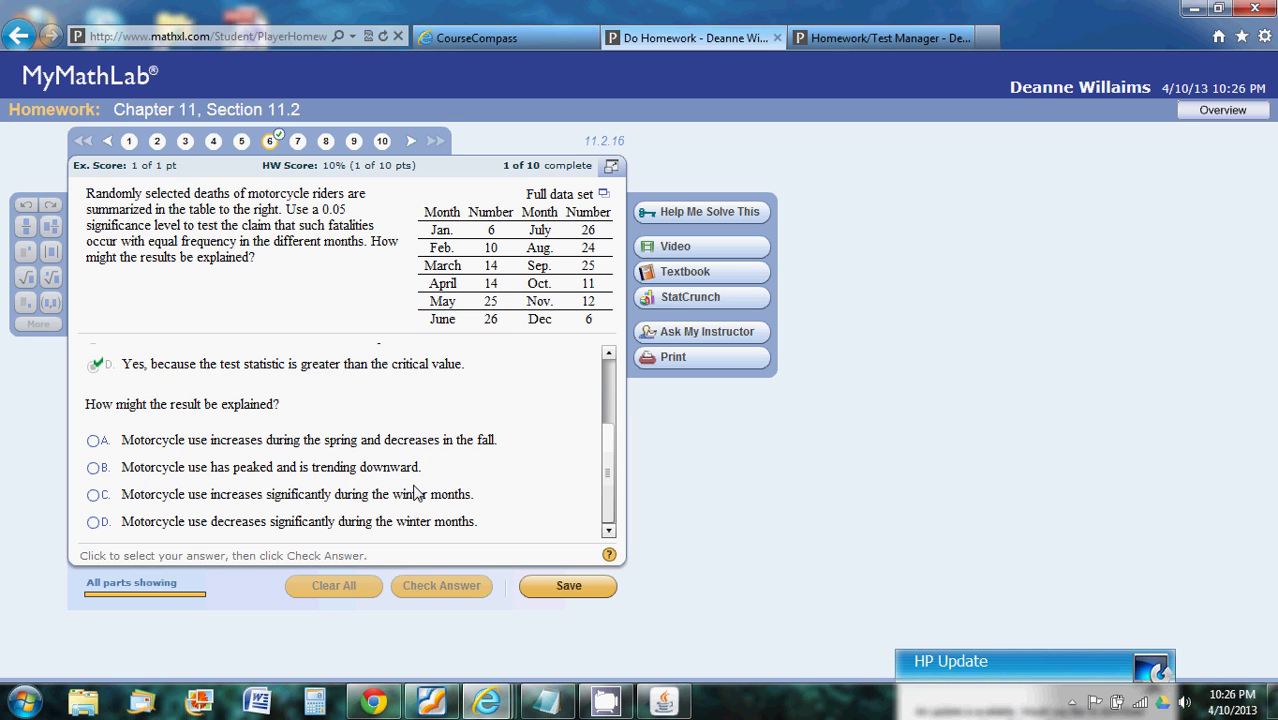
Step: Give 'Motorcycle use decreases significantly during the winter months' as the explanation
{"action": "left_click", "coordinate": [93, 522]}
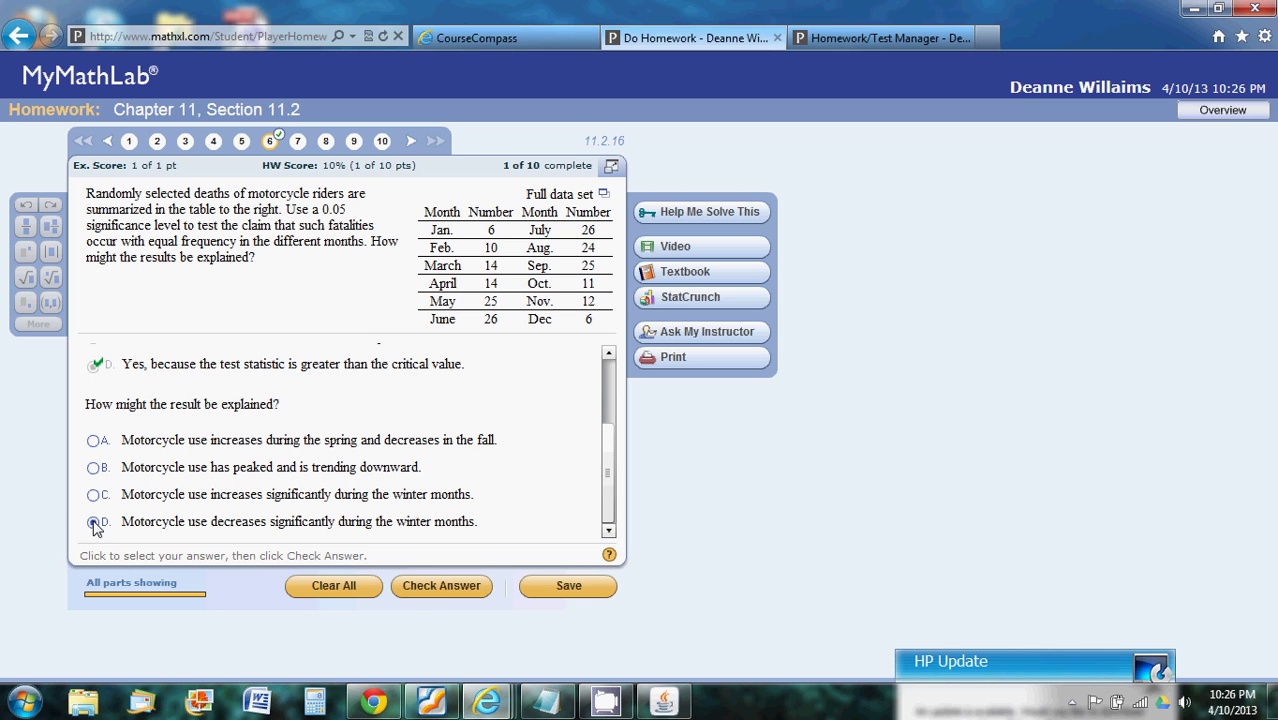
{"action": "left_click", "coordinate": [446, 589]}
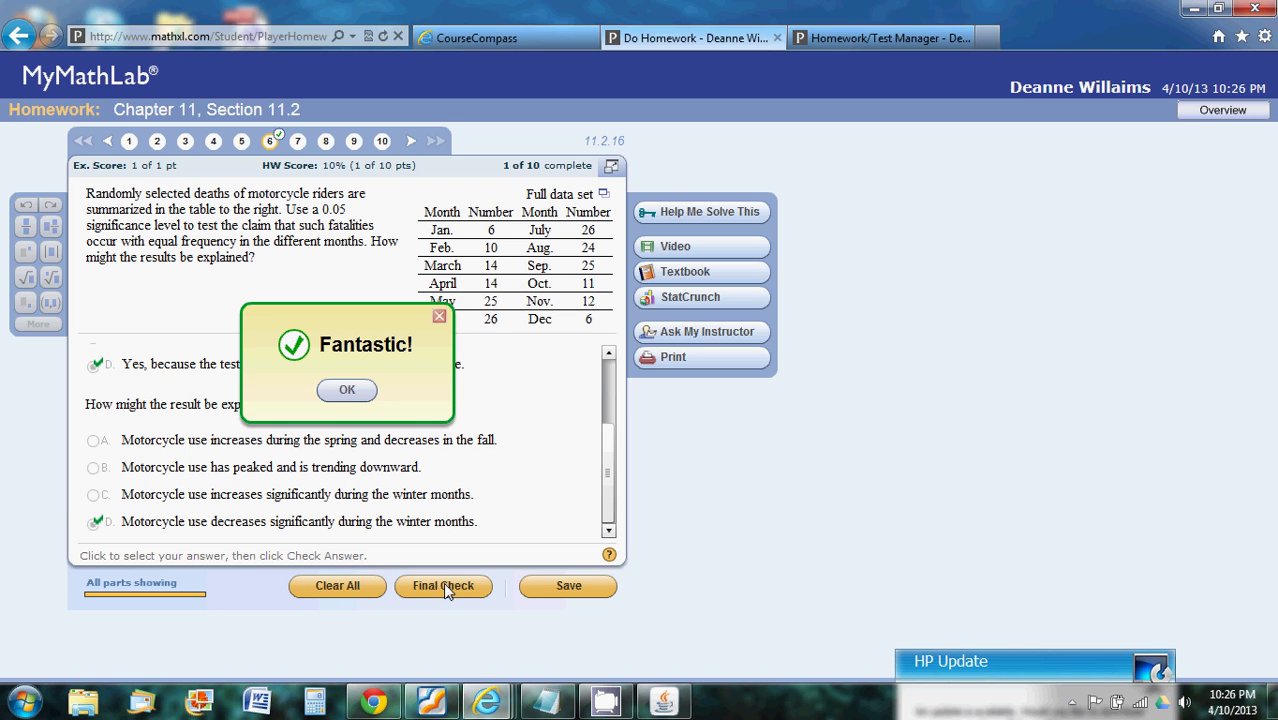
{"action": "left_click", "coordinate": [347, 393]}
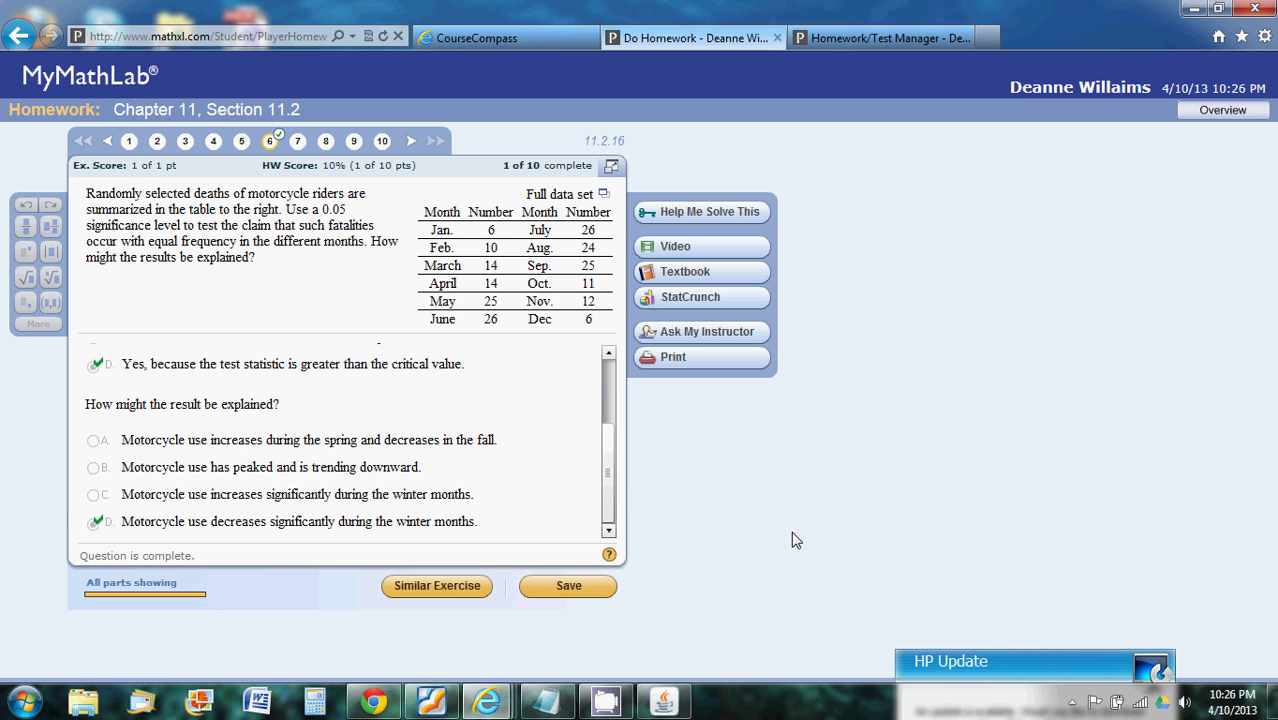